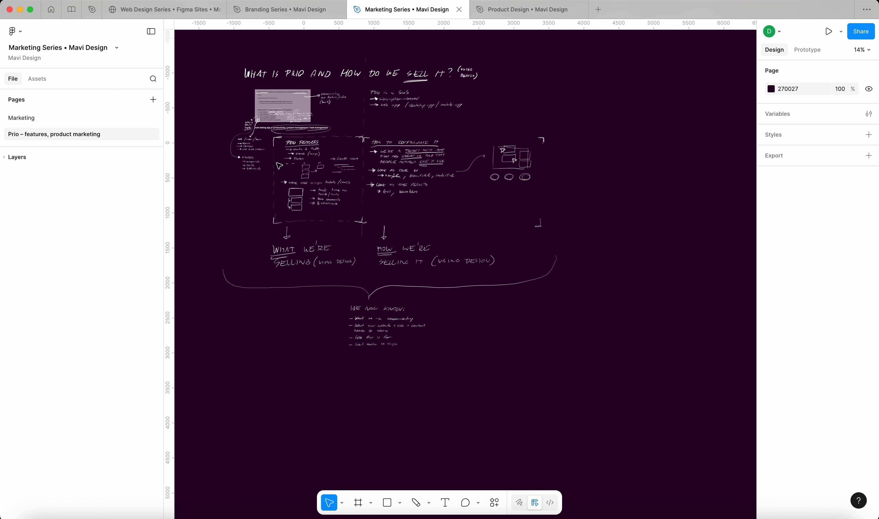
In the Product Design file, draw a green pencil line under the PRIO logo, then return to Marketing Series
scroll(286, 165, "up", 5)
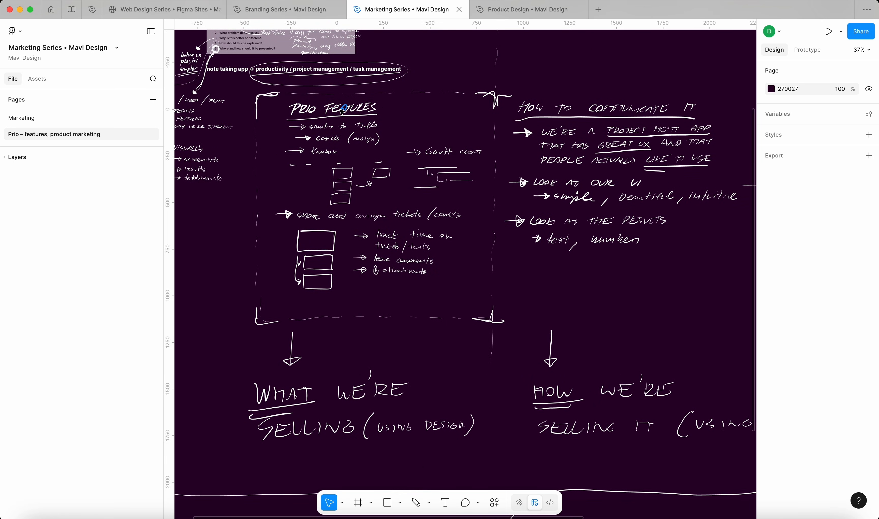
scroll(341, 112, "down", 5)
scroll(450, 78, "up", 3)
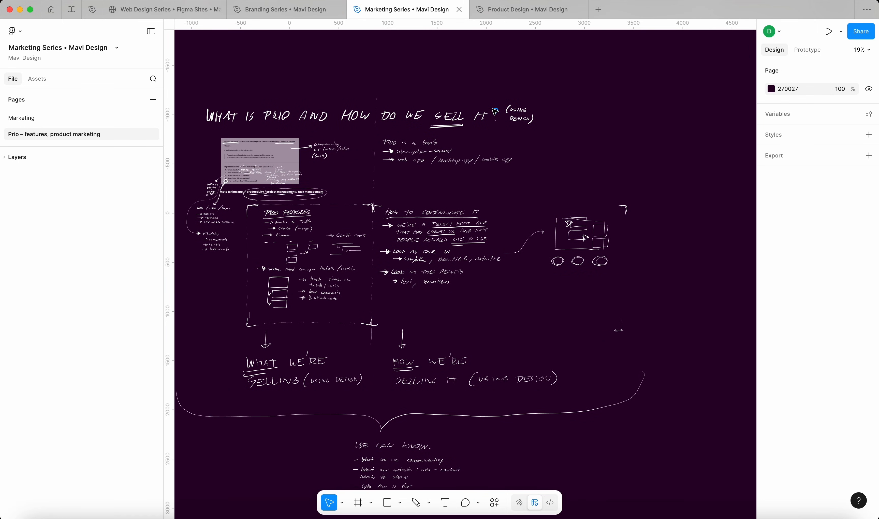
left_click(517, 13)
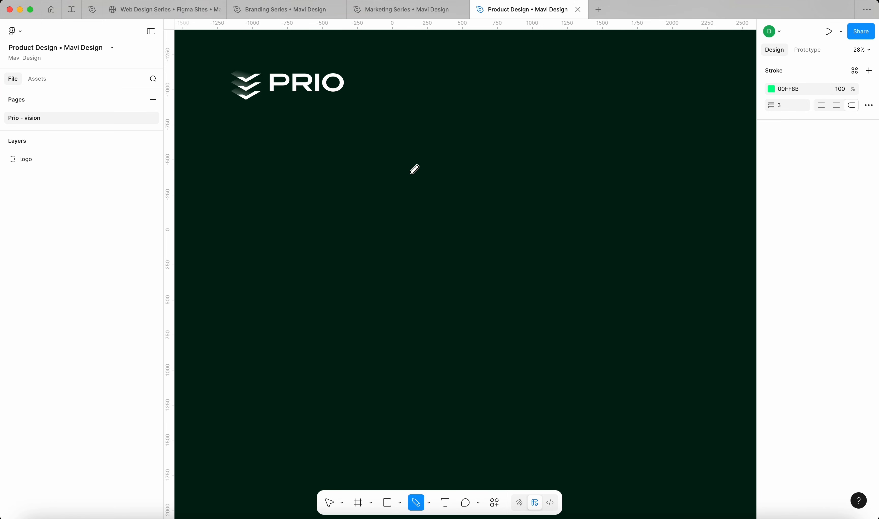
mouse_move(388, 115)
left_mouse_down()
mouse_move(180, 107)
mouse_move(272, 113)
left_mouse_up()
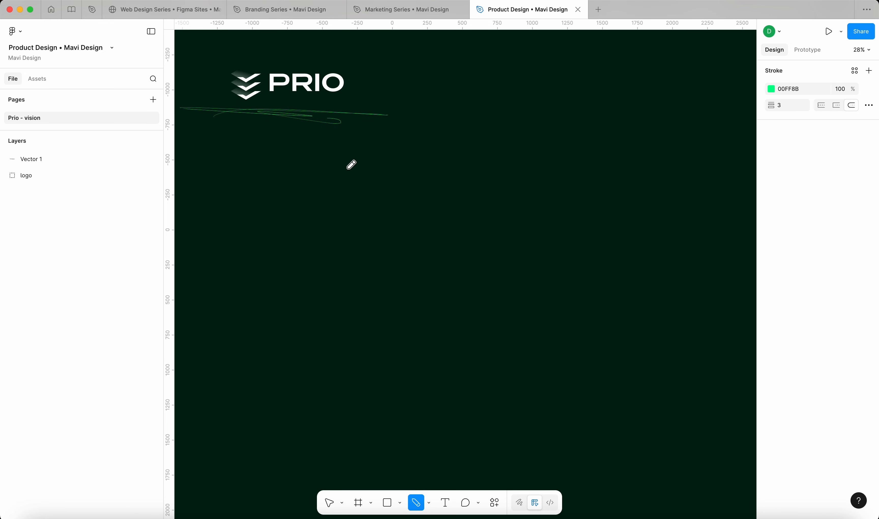
left_click(386, 10)
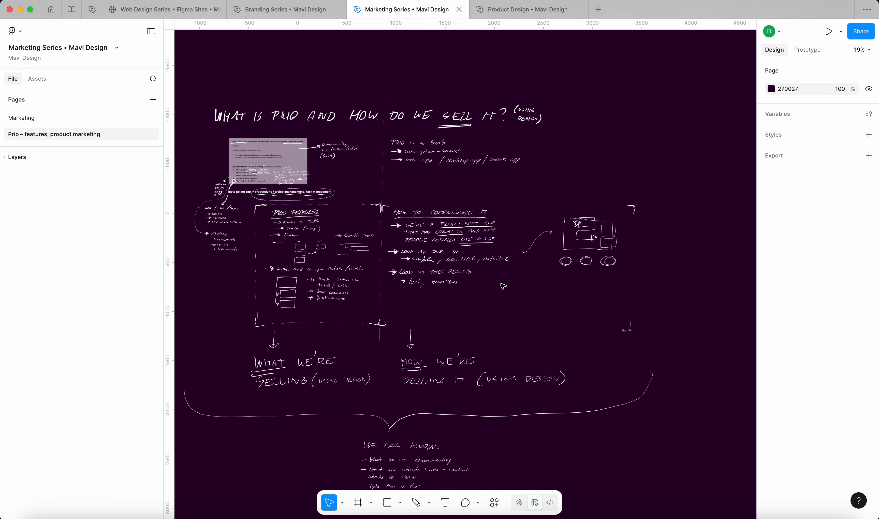
scroll(552, 294, "down", 2)
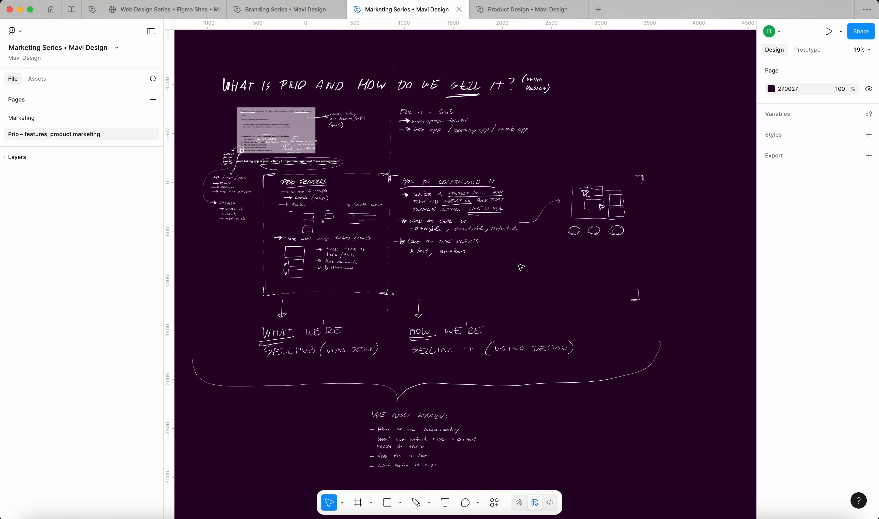
scroll(300, 238, "up", 5)
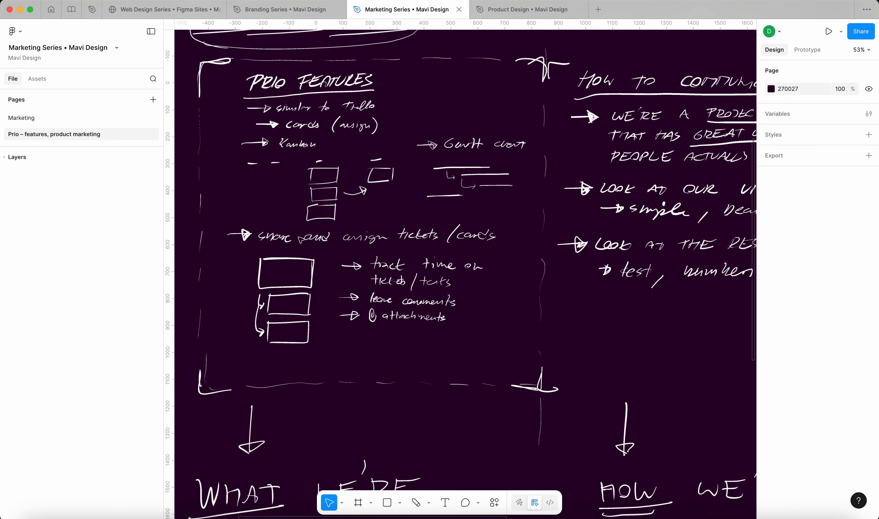
scroll(300, 238, "up", 2)
scroll(300, 238, "left", 2)
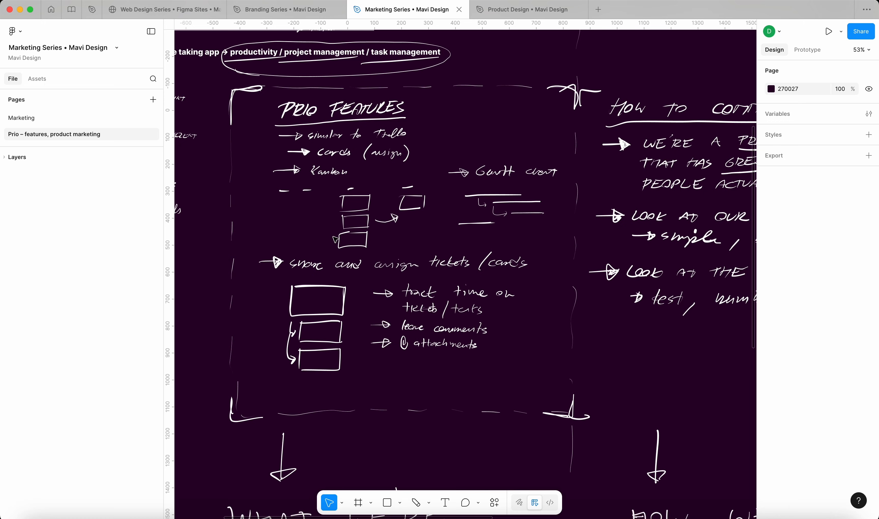
scroll(334, 239, "right", 2)
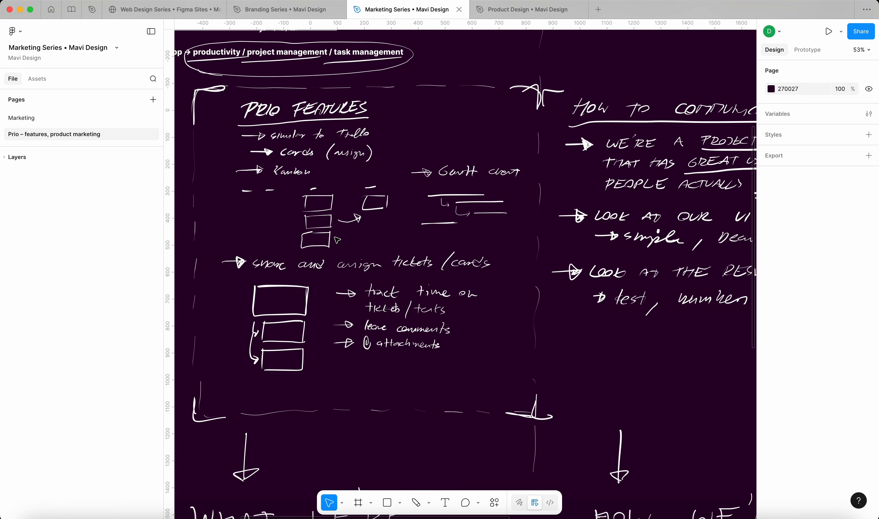
scroll(337, 240, "right", 10)
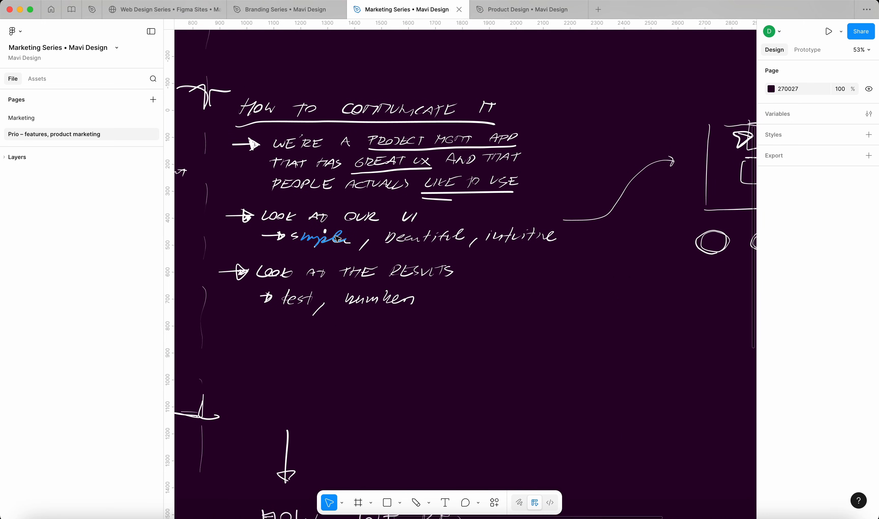
scroll(353, 253, "down", 3)
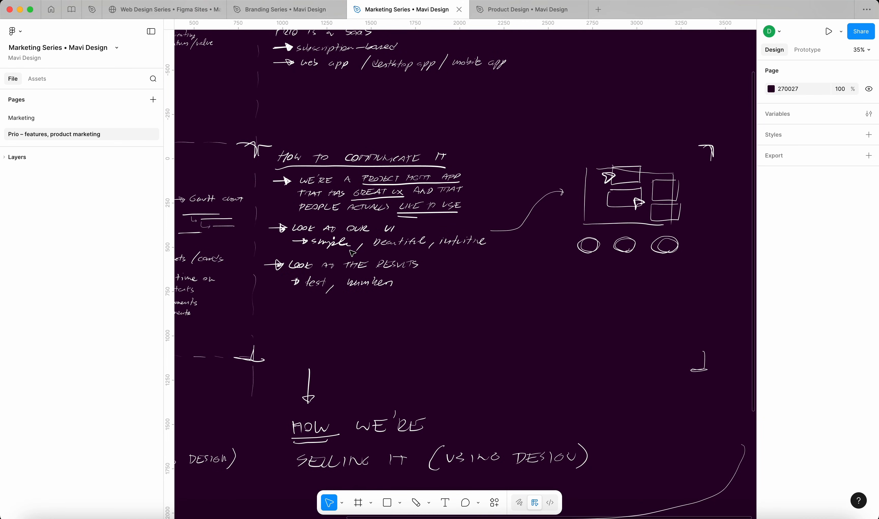
mouse_move(482, 16)
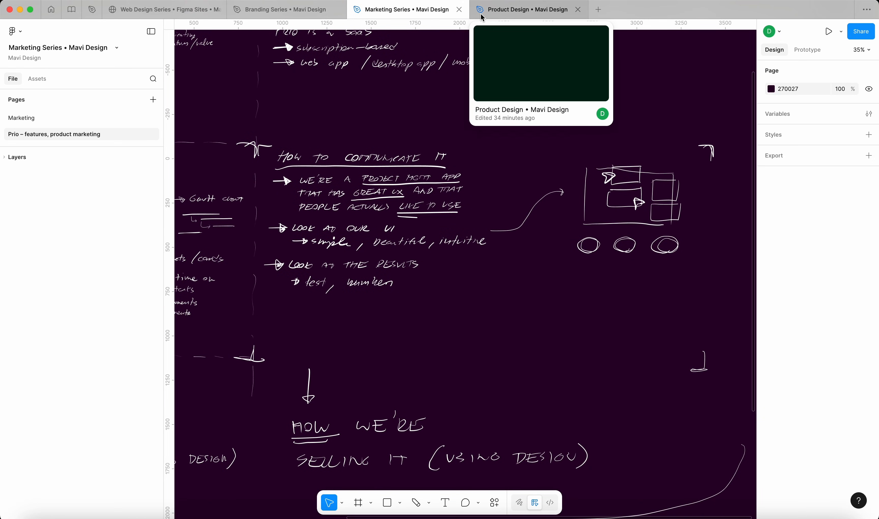
In the Product Design file, handwrite PRODUCT MARKETING in green under the PRIO logo
left_click(511, 11)
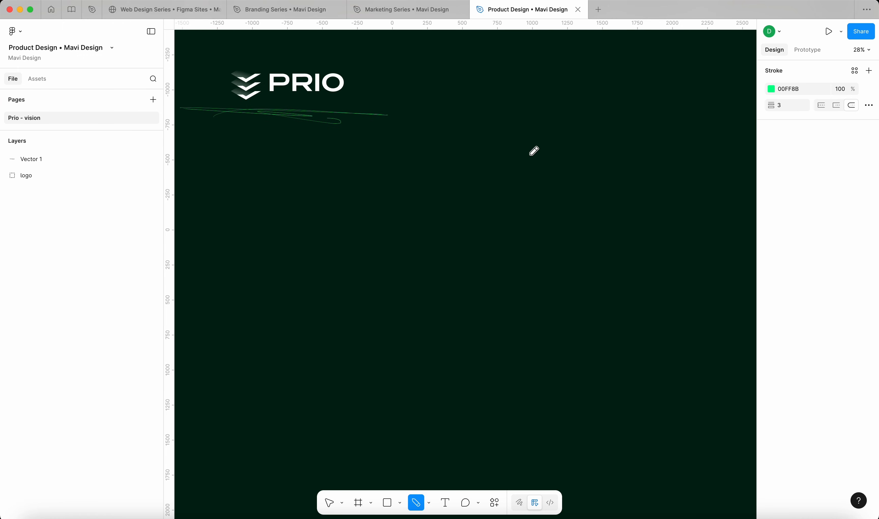
scroll(534, 151, "up", 5)
scroll(534, 152, "up", 3)
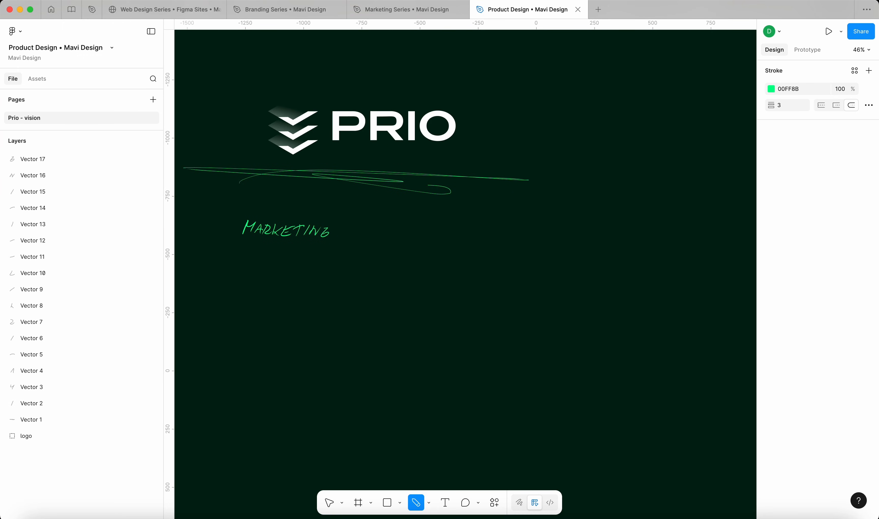
left_click_drag(252, 202, 249, 215)
left_click_drag(248, 204, 275, 203)
left_click_drag(281, 203, 279, 214)
left_click_drag(286, 203, 293, 204)
left_click_drag(299, 205, 303, 215)
left_click_drag(298, 204, 448, 226)
Draw an arrow to the note 'a general concept / vision of a SaaS product', then return to Marketing Series
key("ctrl+shift+Tab")
key("ctrl+Tab")
left_click_drag(439, 221, 439, 229)
left_click_drag(503, 221, 512, 220)
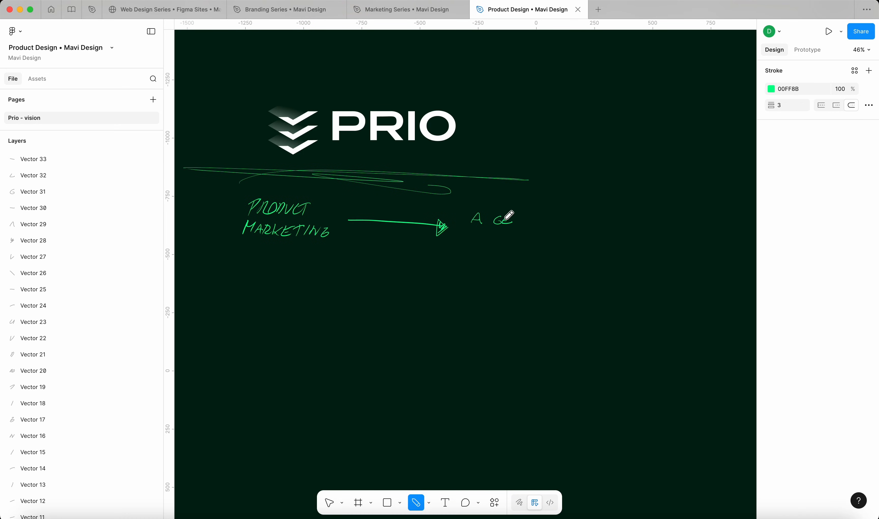
left_click_drag(503, 217, 512, 217)
mouse_move(513, 225)
left_mouse_down()
mouse_move(523, 218)
mouse_move(570, 251)
mouse_move(579, 274)
mouse_move(633, 267)
left_mouse_up()
key("ctrl+shift+Tab")
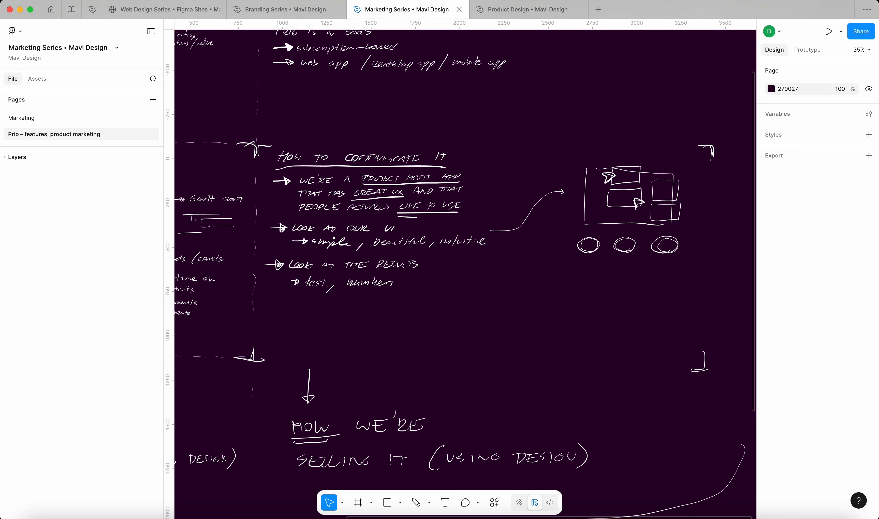
With the Pencil (Shift+P), underline simple, intuitive and beautiful and circle LIKE TO USE
scroll(519, 193, "left", 9)
scroll(520, 192, "up", 5)
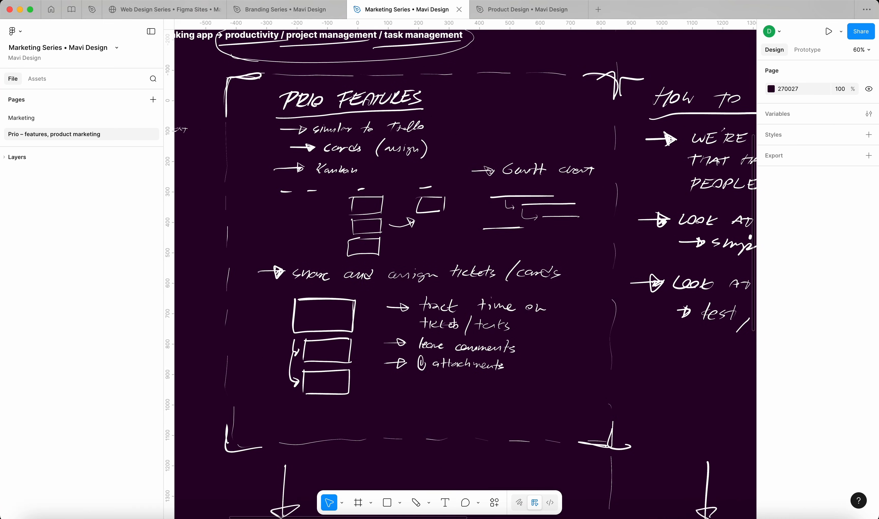
key("shift+p")
scroll(658, 246, "down", 5)
scroll(465, 242, "right", 9)
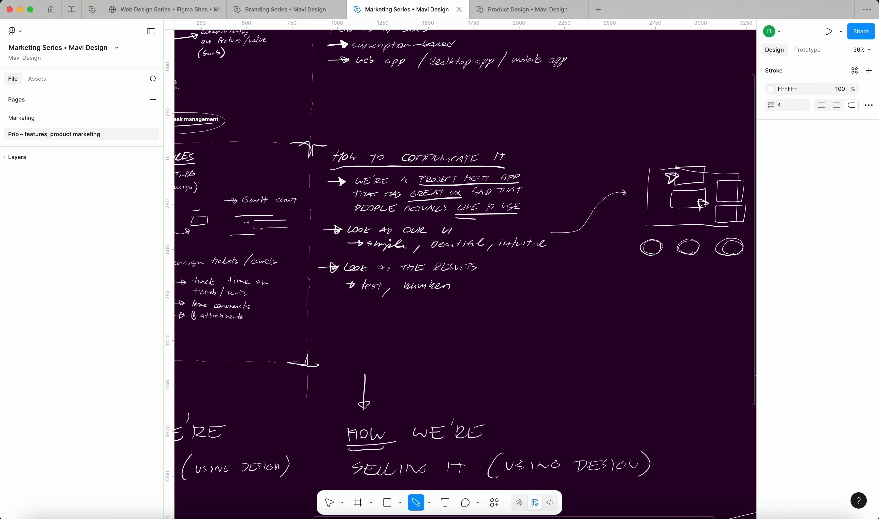
scroll(443, 241, "up", 5)
scroll(443, 249, "up", 1)
left_click_drag(310, 261, 385, 263)
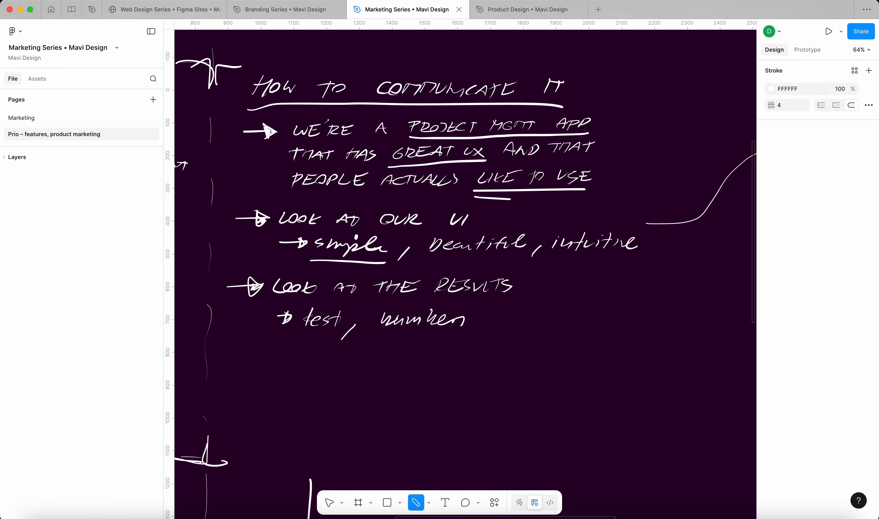
left_click_drag(551, 260, 641, 258)
left_click_drag(427, 262, 516, 259)
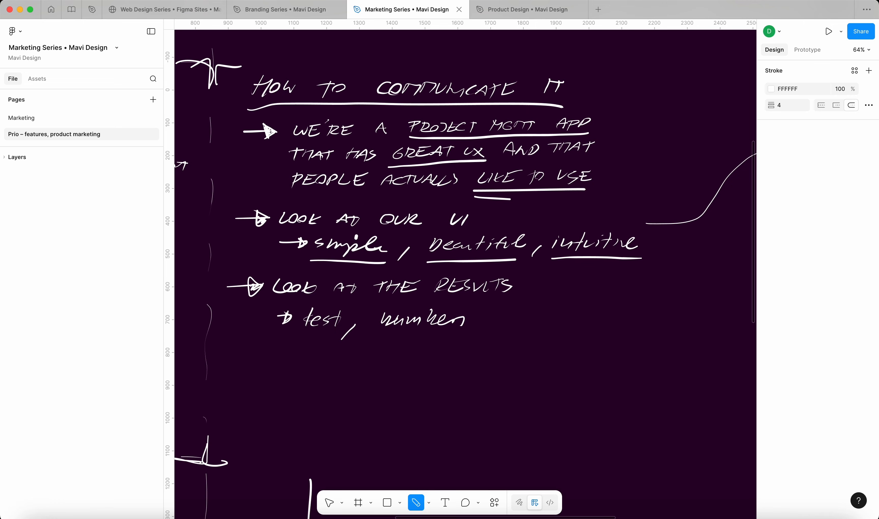
mouse_move(496, 203)
left_mouse_down()
mouse_move(523, 204)
mouse_move(524, 156)
mouse_move(516, 203)
left_mouse_up()
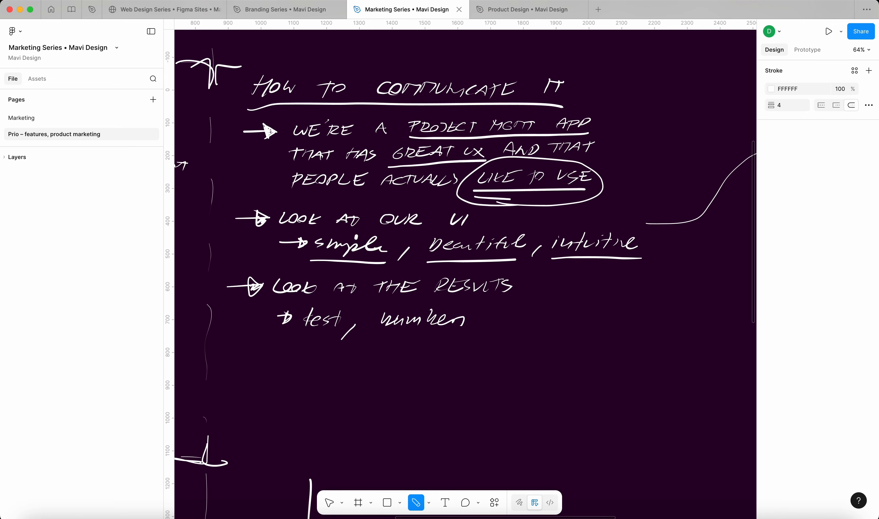
left_click(501, 11)
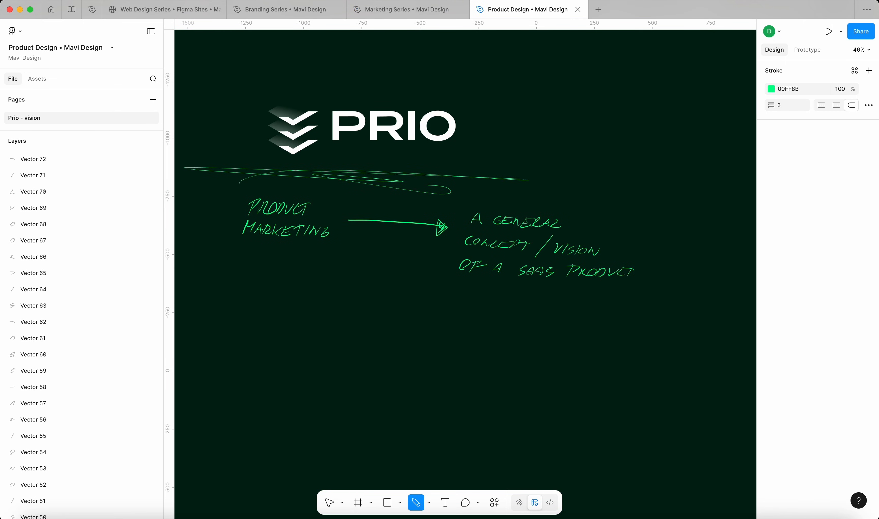
Draw an arrow and handwrite SIMPLE below the product marketing note
left_click_drag(238, 307, 320, 314)
left_click_drag(323, 305, 325, 309)
left_click_drag(330, 305, 352, 314)
left_click_drag(342, 303, 350, 308)
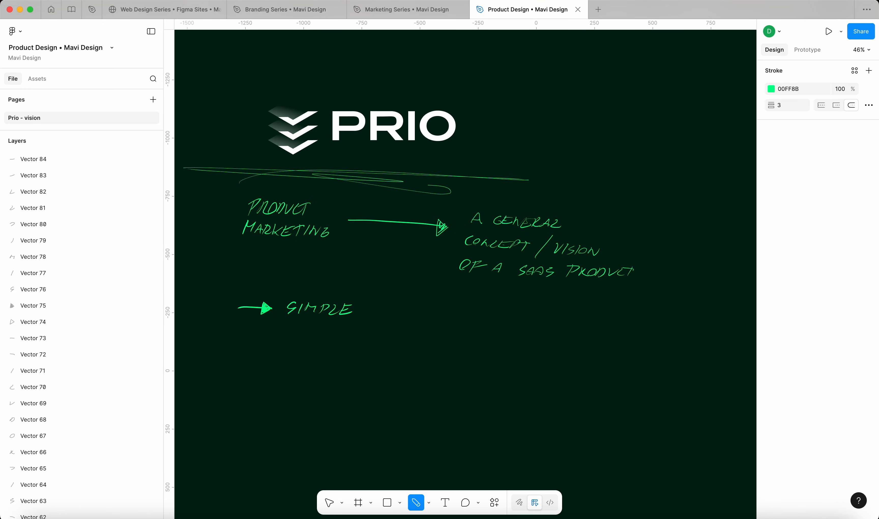
Draw a second arrow below it and write FEELS GREAT TO USE
mouse_move(230, 338)
left_mouse_down()
mouse_move(282, 343)
mouse_move(293, 331)
left_mouse_up()
left_click_drag(284, 337, 302, 342)
left_click_drag(293, 339, 320, 334)
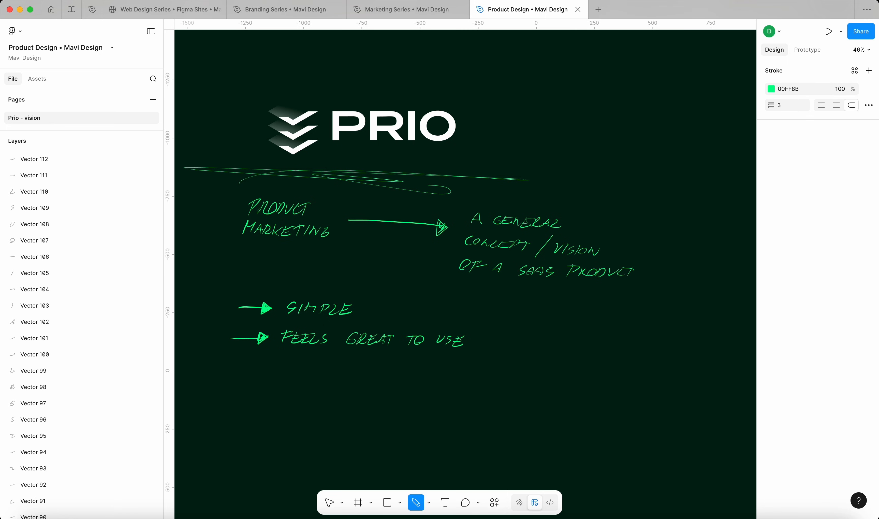
scroll(631, 254, "down", 5)
scroll(631, 254, "right", 5)
scroll(631, 254, "down", 3)
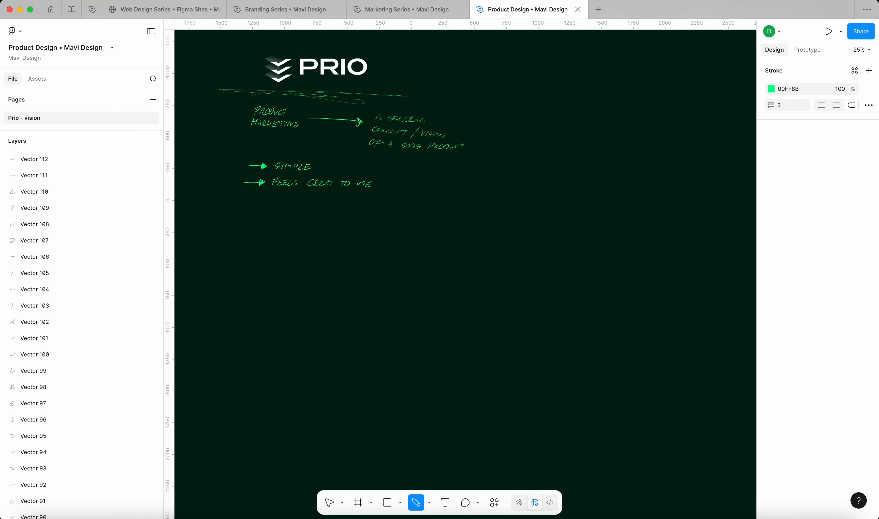
Draw the right edge of the large hand-drawn screen frame below the notes
left_click_drag(473, 222, 469, 383)
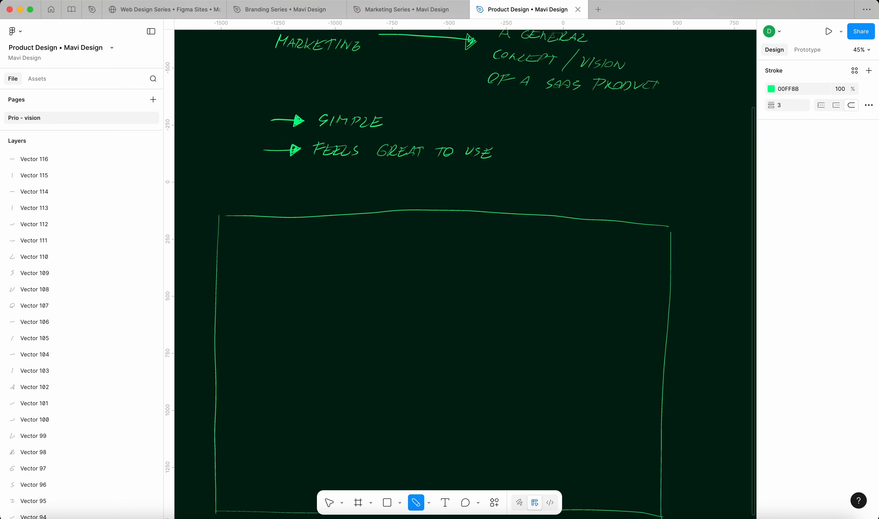
scroll(214, 219, "down", 3)
scroll(465, 271, "left", 3)
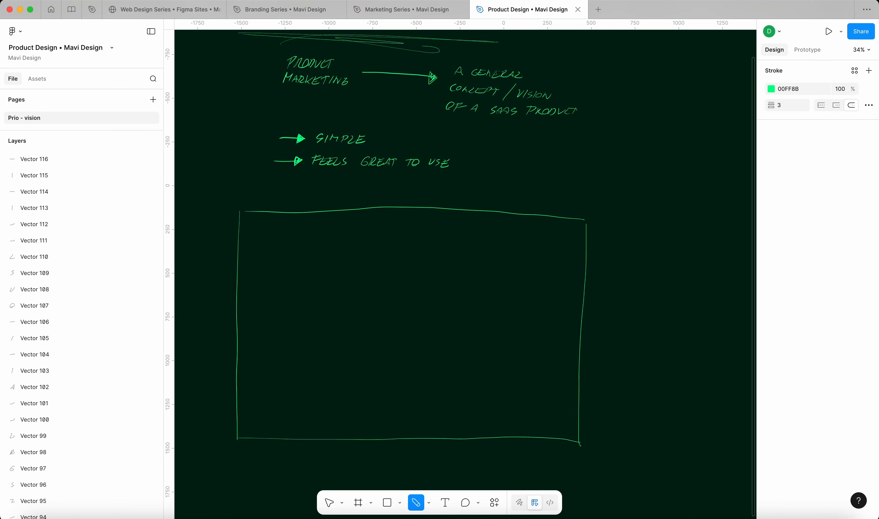
scroll(538, 185, "up", 1)
scroll(523, 189, "up", 2)
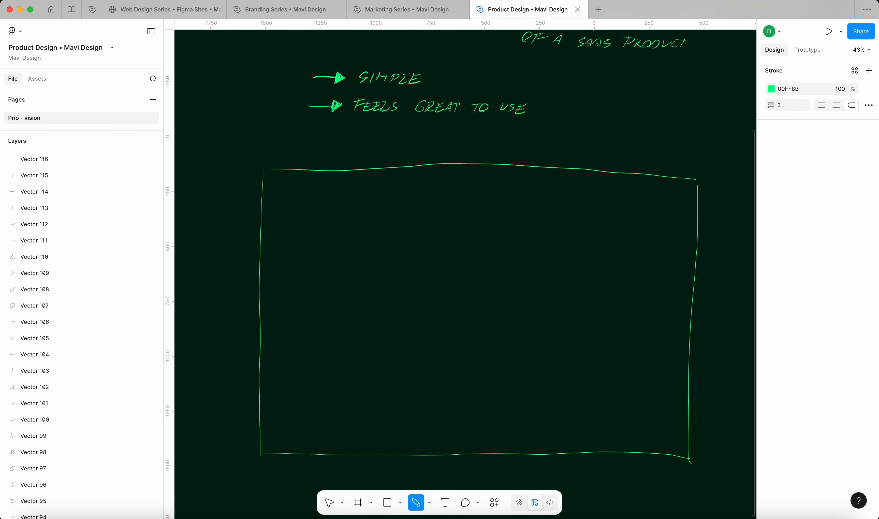
scroll(637, 250, "down", 3)
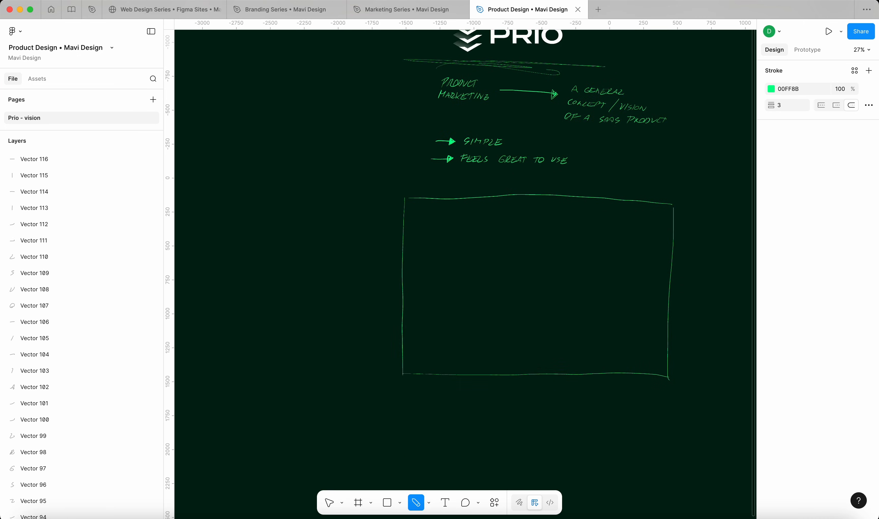
scroll(463, 267, "right", 3)
scroll(462, 268, "up", 2)
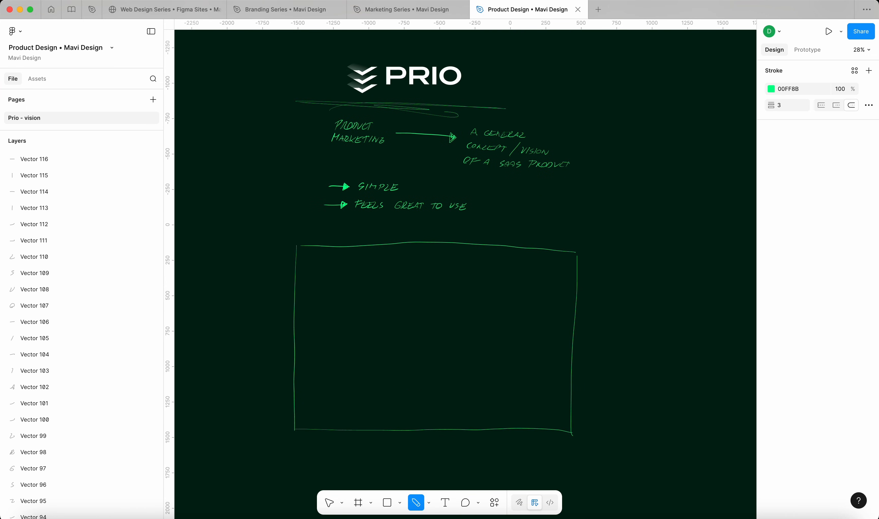
scroll(370, 259, "up", 3)
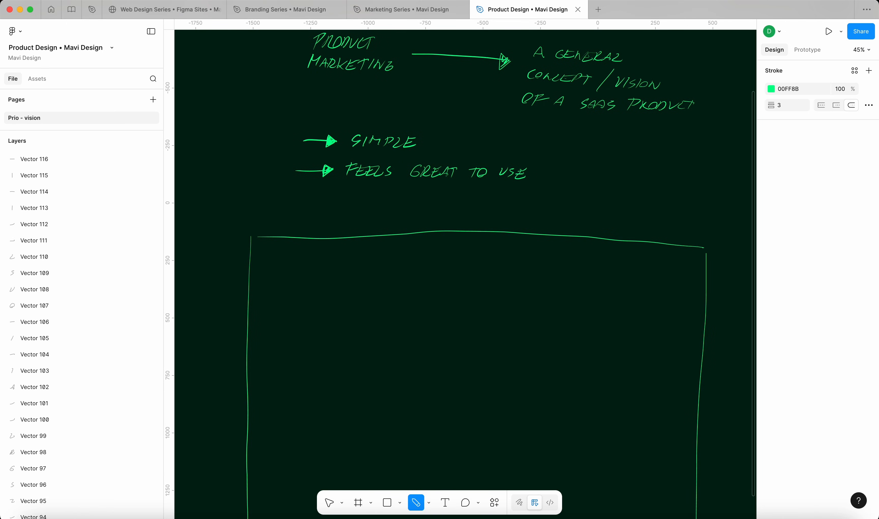
Outline a small box in the frame's top-left corner and cross it diagonally as an image placeholder
mouse_move(334, 262)
left_mouse_down()
mouse_move(276, 261)
mouse_move(275, 284)
left_mouse_up()
mouse_move(274, 284)
left_mouse_down()
mouse_move(299, 286)
mouse_move(335, 265)
mouse_move(277, 264)
left_mouse_up()
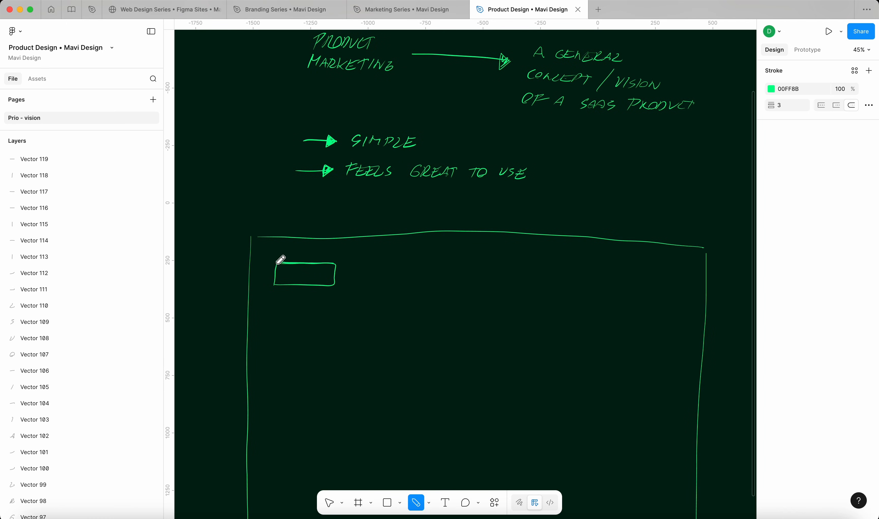
left_click_drag(334, 267, 272, 284)
left_click_drag(275, 265, 333, 284)
scroll(617, 275, "down", 3)
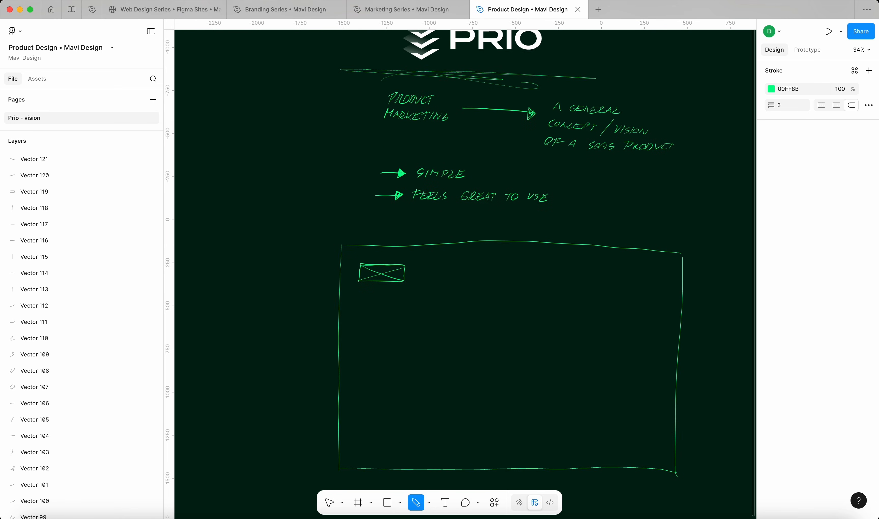
scroll(365, 232, "up", 2)
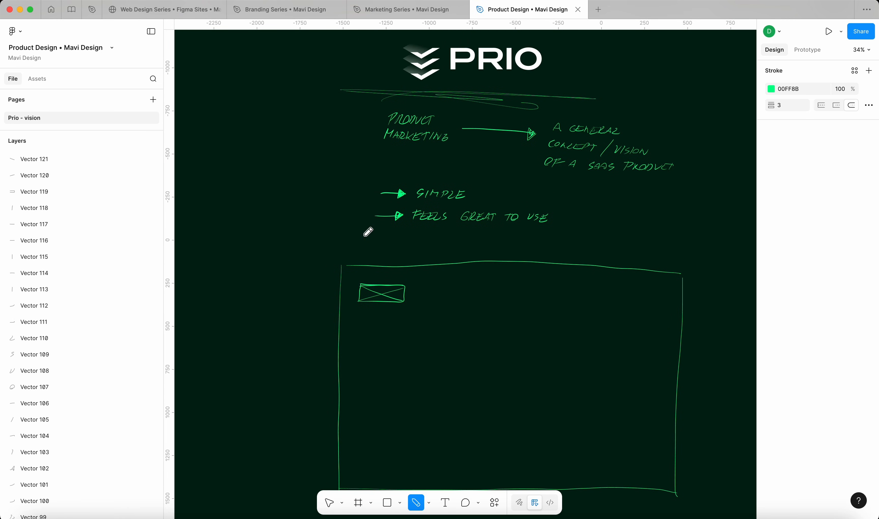
Alt-drag a copy of the PRIO logo into the frame, scale it down and recolour it green
key("v")
left_click(479, 61)
left_click_drag(479, 61, 500, 306)
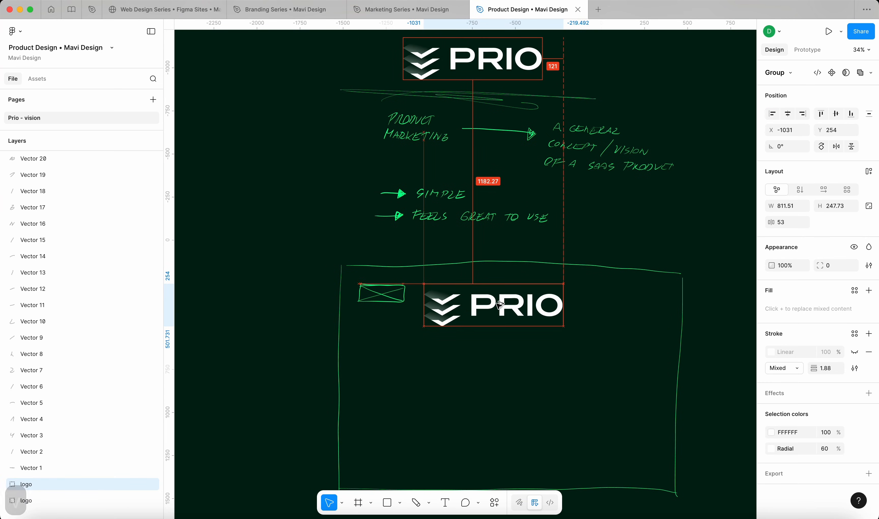
left_click(771, 432)
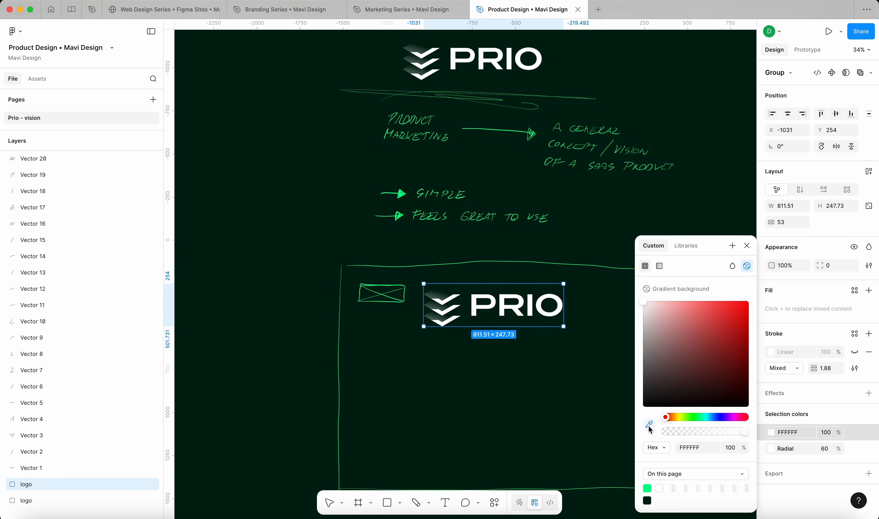
key("v")
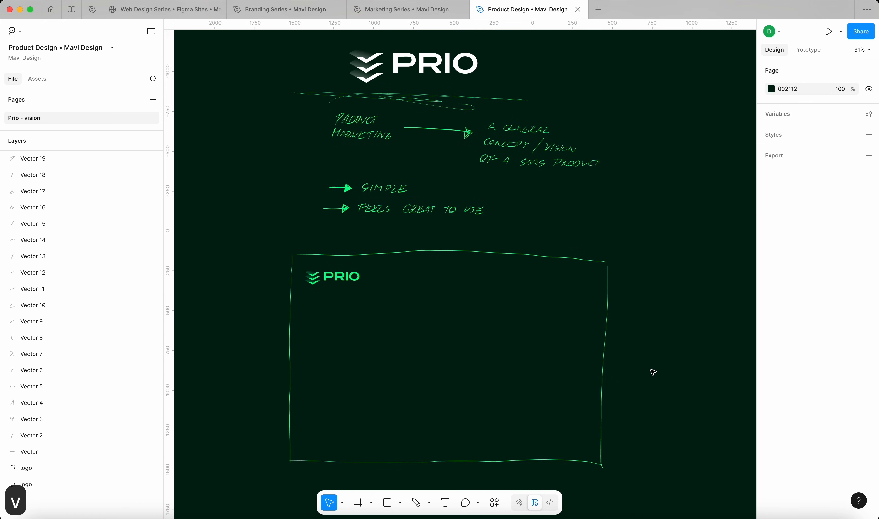
Pencil in task boxes below the logo with column heading dashes across the frame
left_click(416, 503)
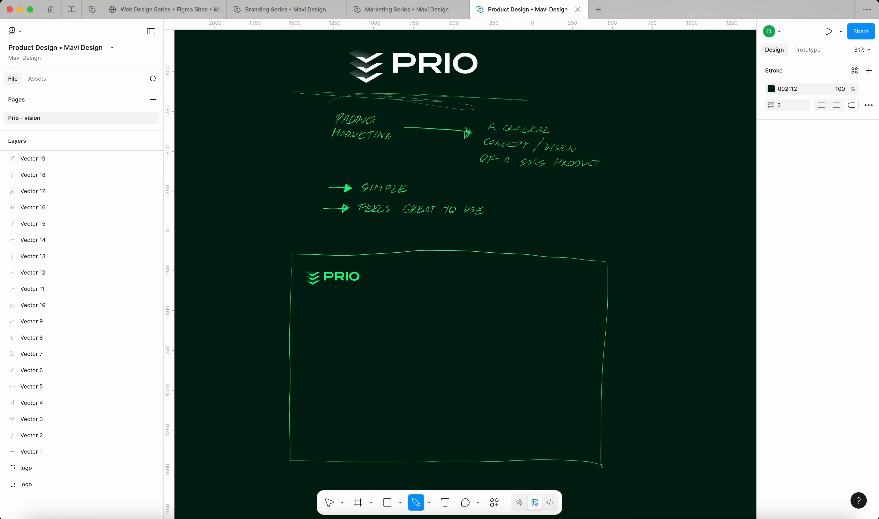
mouse_move(382, 333)
left_mouse_down()
mouse_move(380, 311)
mouse_move(434, 309)
mouse_move(434, 336)
mouse_move(375, 336)
mouse_move(437, 327)
mouse_move(436, 310)
mouse_move(393, 311)
left_mouse_up()
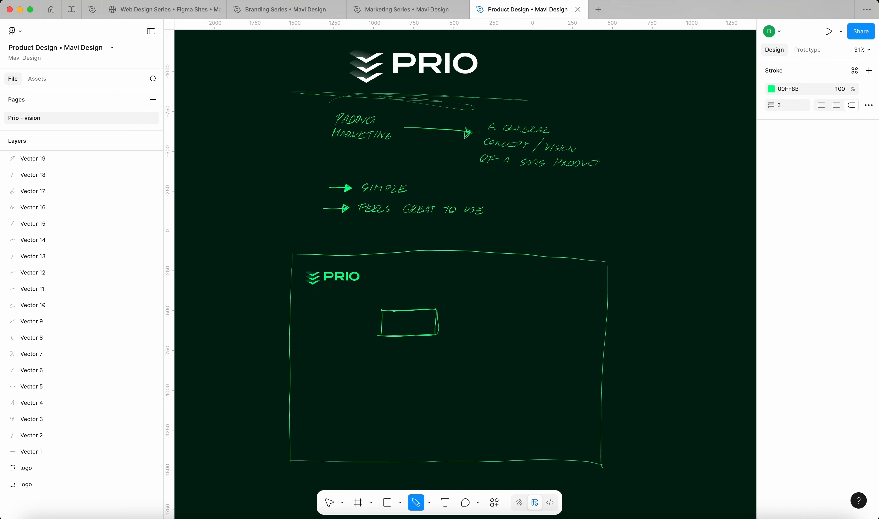
mouse_move(380, 348)
left_mouse_down()
mouse_move(441, 352)
mouse_move(381, 377)
mouse_move(431, 377)
left_mouse_up()
left_click_drag(382, 297, 392, 296)
left_click_drag(473, 299, 489, 298)
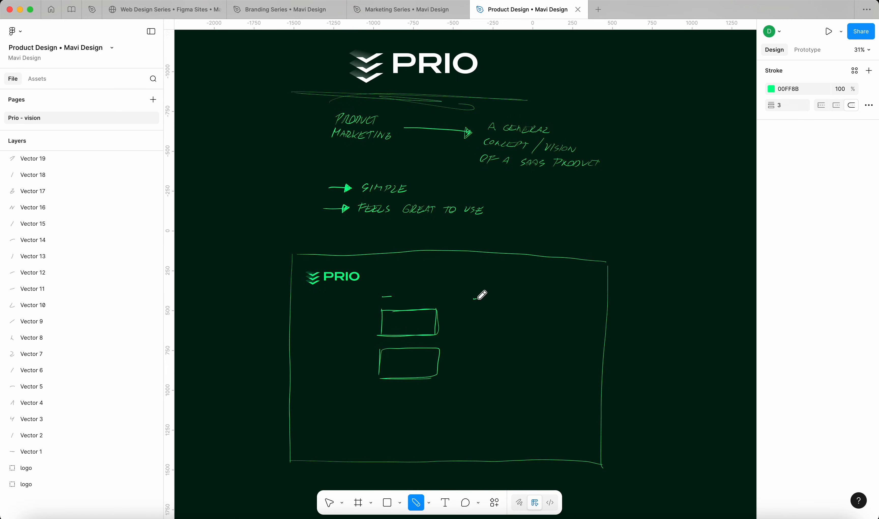
left_click_drag(545, 301, 558, 300)
left_click_drag(472, 312, 524, 313)
left_click_drag(622, 303, 688, 300)
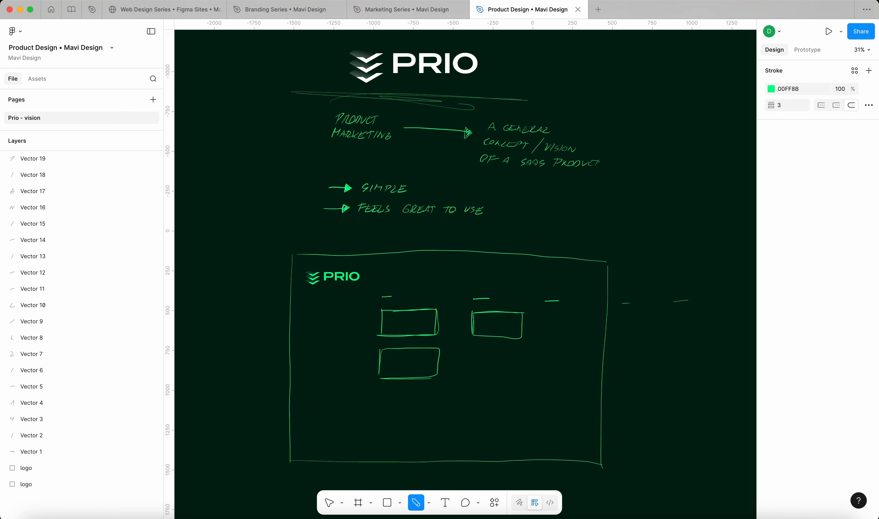
Sketch a smaller second frame holding one task box, with an arrow leading to it
scroll(677, 300, "right", 3)
scroll(676, 300, "down", 1)
scroll(463, 271, "right", 2)
scroll(463, 271, "down", 1)
left_click_drag(547, 243, 543, 366)
mouse_move(549, 241)
left_mouse_down()
mouse_move(650, 244)
mouse_move(648, 372)
left_mouse_up()
left_click_drag(643, 375, 563, 381)
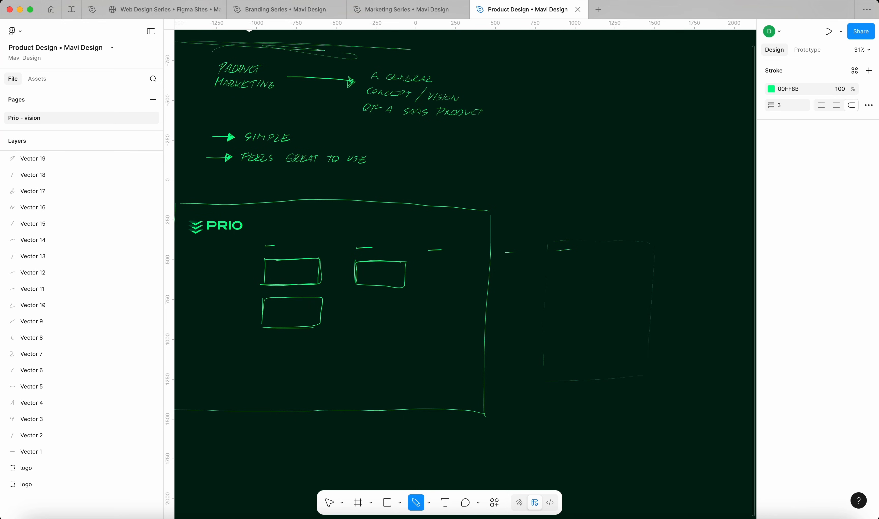
mouse_move(560, 265)
left_mouse_down()
mouse_move(559, 290)
mouse_move(573, 266)
mouse_move(621, 268)
left_mouse_up()
left_click_drag(622, 265, 563, 296)
mouse_move(338, 313)
left_mouse_down()
mouse_move(480, 298)
mouse_move(543, 279)
mouse_move(533, 287)
left_mouse_up()
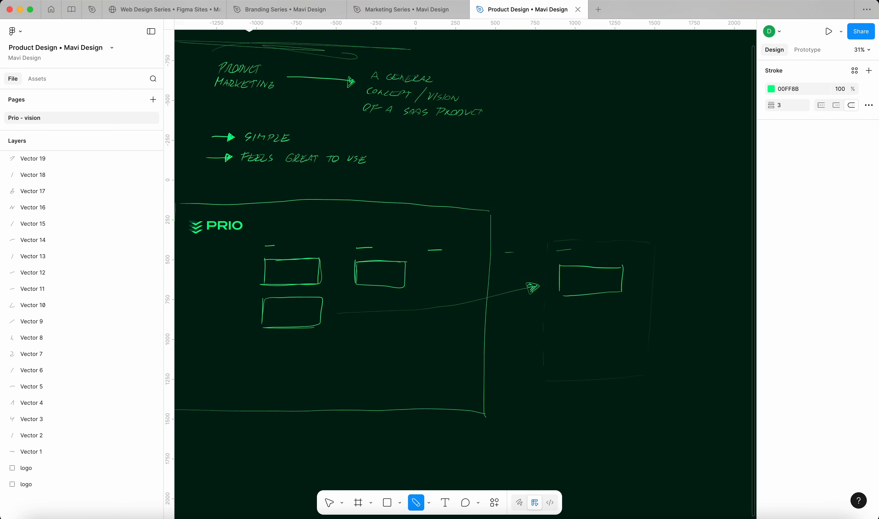
mouse_move(556, 247)
left_mouse_down()
mouse_move(557, 254)
mouse_move(595, 250)
left_mouse_up()
Finish the FINISHED label, draw an arrow out of that frame and write REWARD
left_click_drag(597, 249, 601, 254)
left_click_drag(602, 249, 603, 255)
scroll(463, 268, "down", 5)
scroll(462, 267, "up", 5)
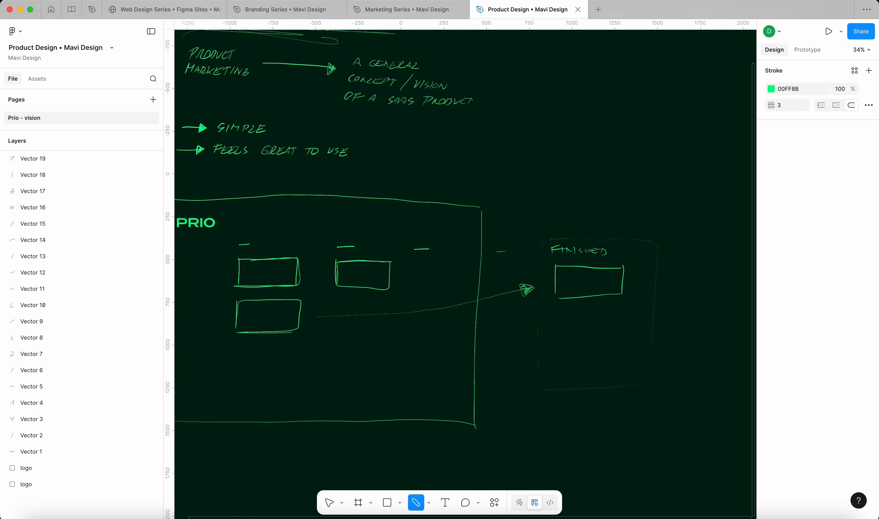
scroll(463, 267, "right", 5)
left_click_drag(563, 214, 619, 198)
left_click_drag(610, 194, 620, 202)
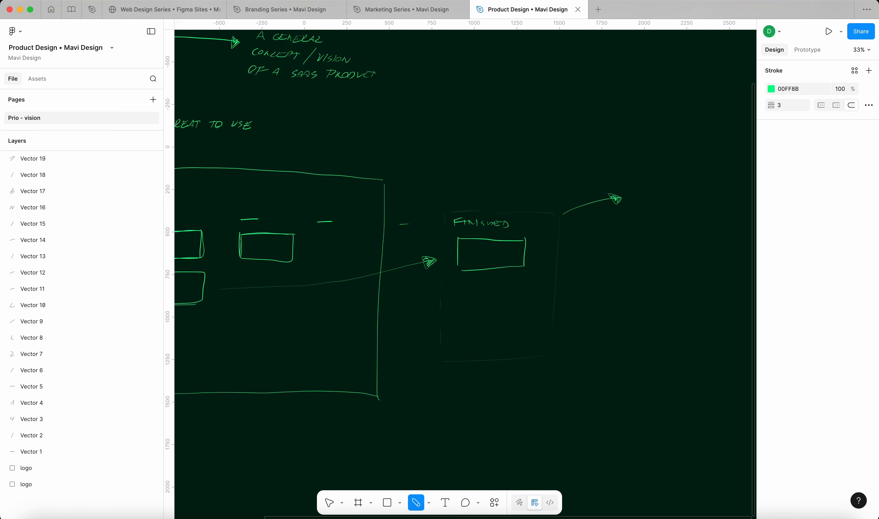
mouse_move(633, 195)
left_mouse_down()
mouse_move(609, 206)
mouse_move(608, 199)
mouse_move(625, 208)
mouse_move(624, 199)
mouse_move(628, 207)
mouse_move(664, 213)
left_mouse_up()
scroll(691, 182, "up", 5)
Add the note CONFETTI? / OTHER EFFECTS below REWARD
mouse_move(586, 235)
left_mouse_down()
mouse_move(652, 230)
mouse_move(681, 241)
mouse_move(685, 254)
left_mouse_up()
scroll(462, 267, "right", 6)
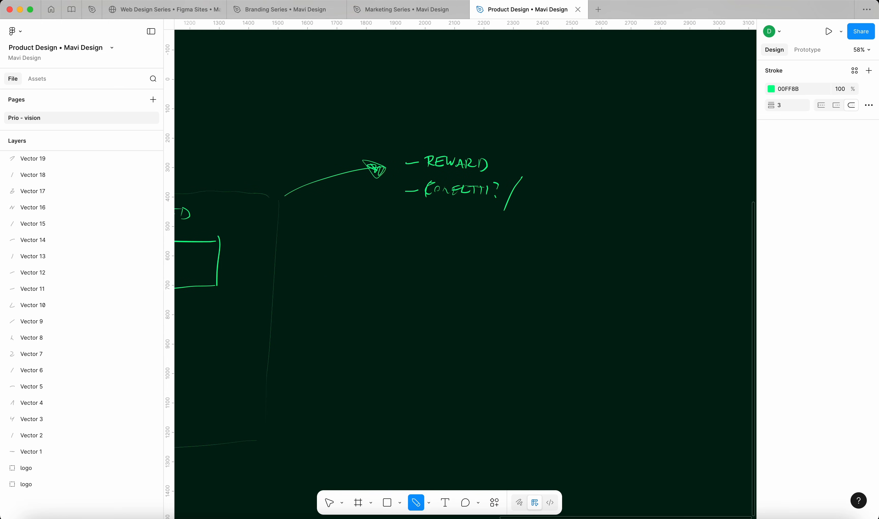
left_click_drag(522, 195, 571, 196)
left_click_drag(580, 194, 639, 200)
scroll(592, 227, "down", 5)
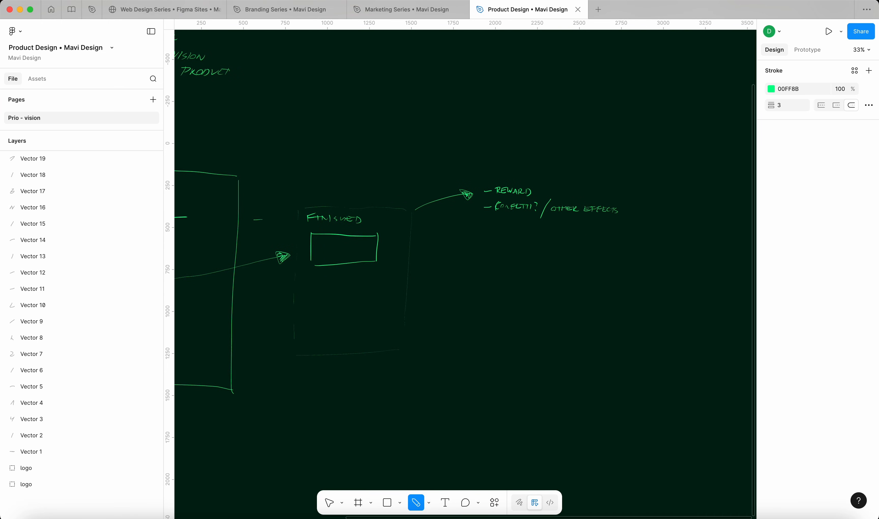
scroll(498, 250, "left", 5)
scroll(477, 256, "down", 3)
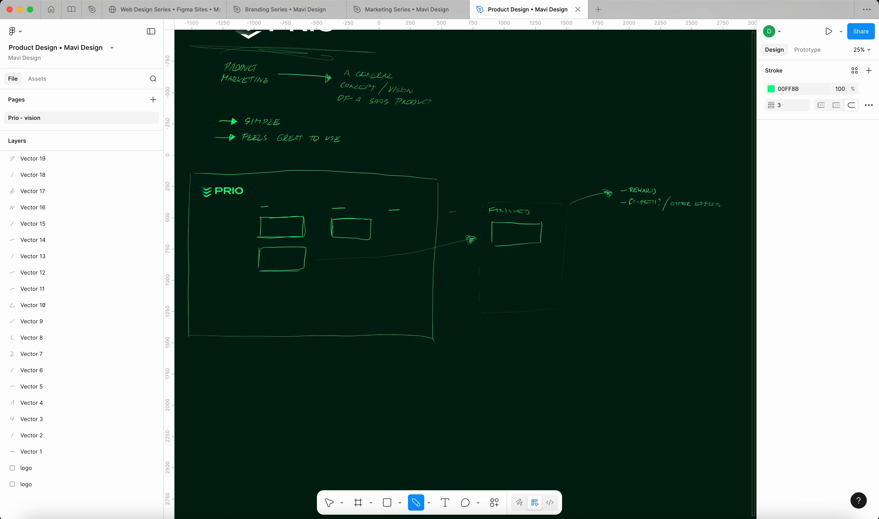
Pencil a small circle with a dash at bottom-left and three short sidebar lines under the logo
scroll(463, 268, "left", 5)
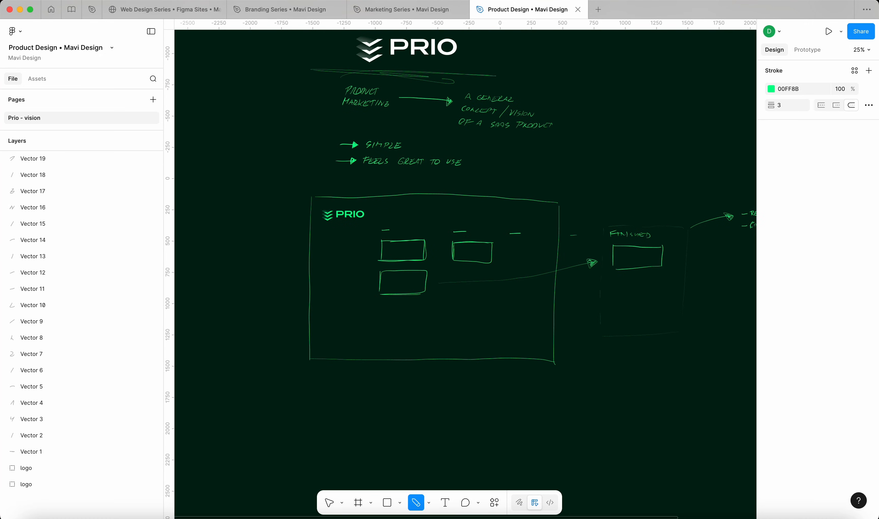
scroll(478, 265, "up", 2)
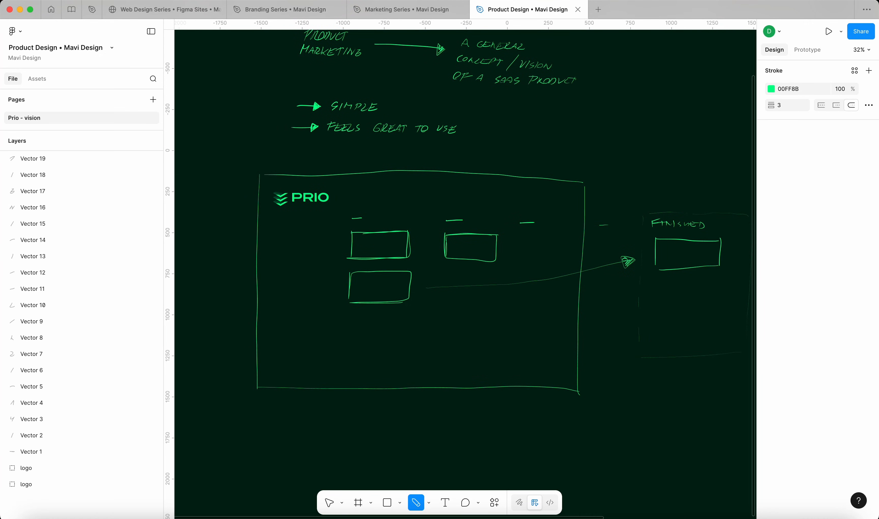
scroll(427, 255, "up", 2)
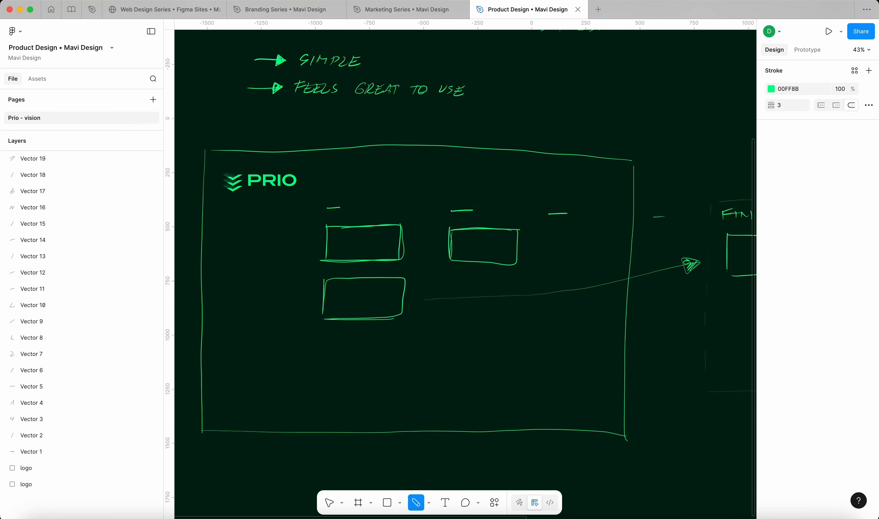
mouse_move(232, 406)
left_mouse_down()
mouse_move(231, 416)
mouse_move(220, 410)
mouse_move(262, 409)
mouse_move(251, 414)
left_mouse_up()
mouse_move(224, 222)
left_mouse_down()
mouse_move(244, 220)
mouse_move(235, 266)
mouse_move(233, 247)
mouse_move(207, 218)
left_mouse_up()
Marquee-select the three sidebar lines and lower their opacity so they look faint
key("v")
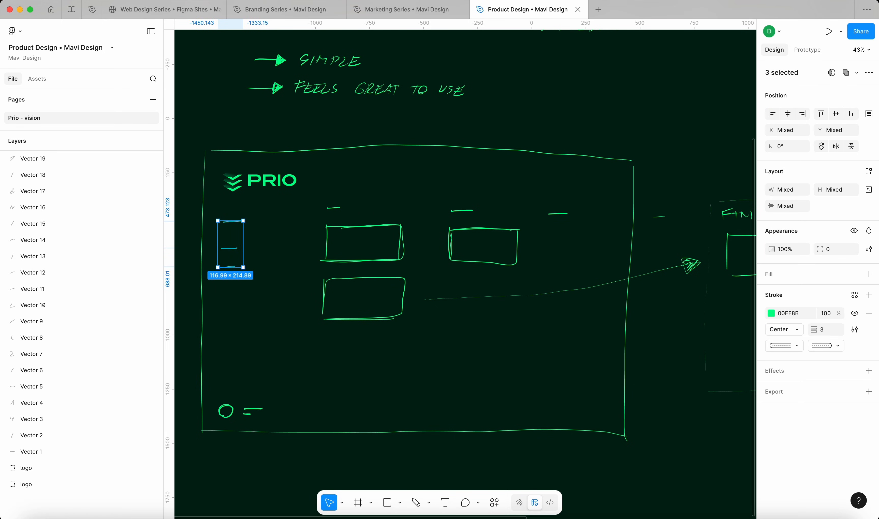
left_click_drag(771, 249, 678, 254)
left_click(678, 254)
scroll(237, 248, "down", 3)
scroll(239, 244, "up", 5)
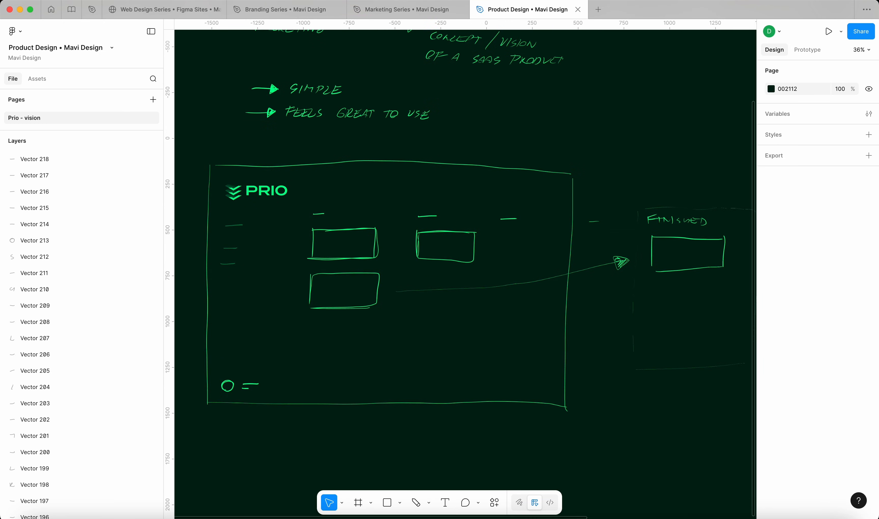
scroll(292, 236, "up", 1)
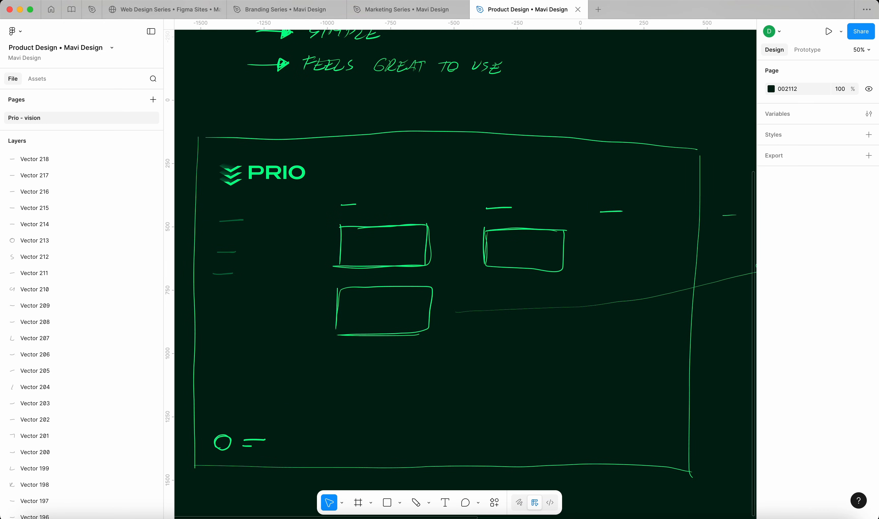
left_click(416, 503)
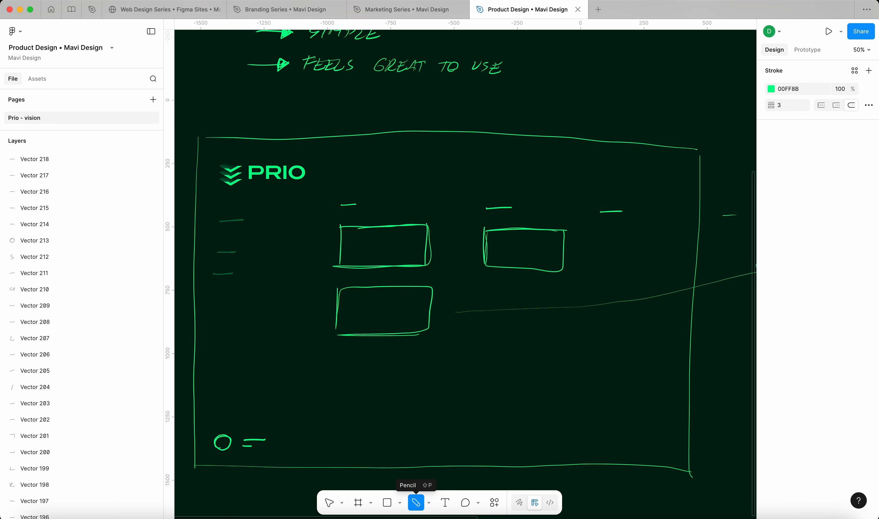
Retrace the first task box's edges, then zoom from 26% to about 42% on the PRIO sketch
mouse_move(341, 225)
left_mouse_down()
mouse_move(339, 269)
mouse_move(432, 263)
mouse_move(427, 224)
left_mouse_up()
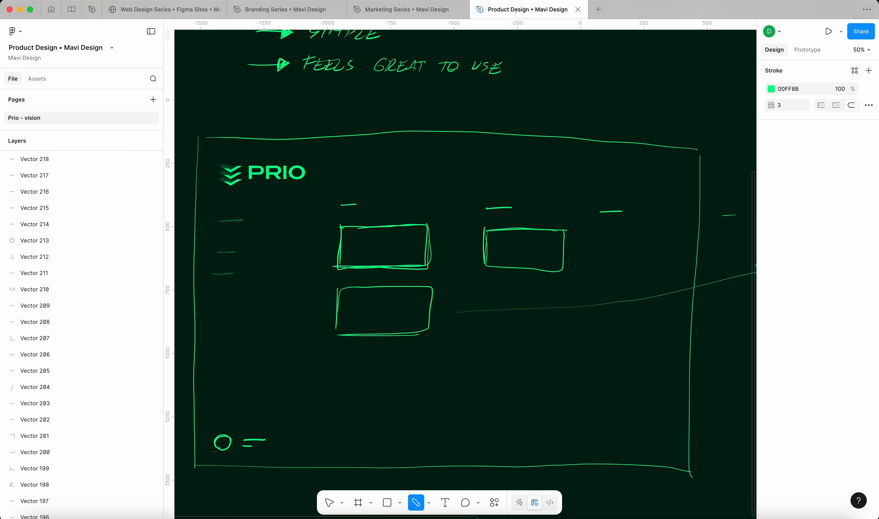
scroll(388, 249, "right", 10)
scroll(370, 256, "down", 5)
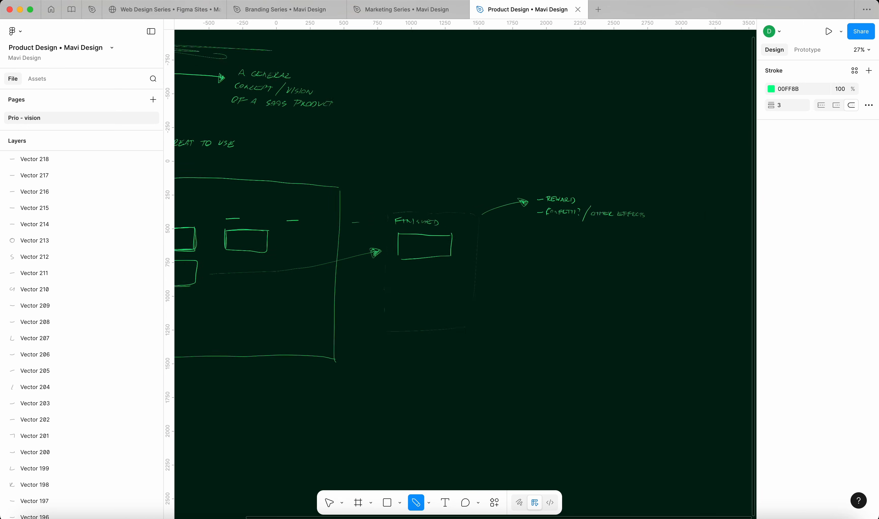
scroll(305, 250, "up", 1)
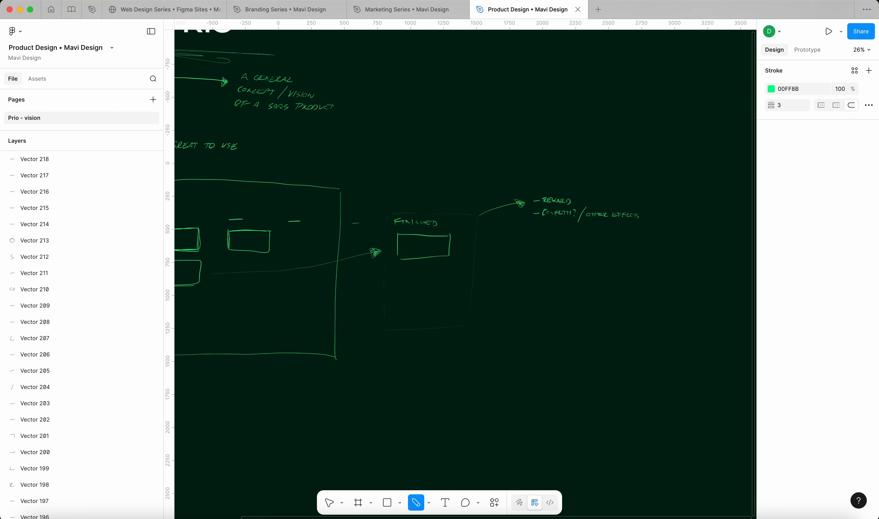
scroll(463, 267, "left", 8)
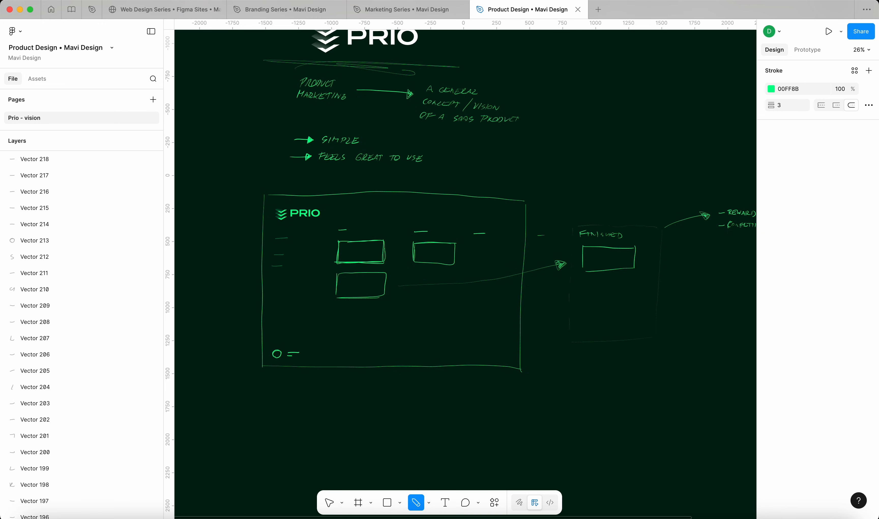
scroll(373, 285, "up", 4)
scroll(374, 285, "down", 2)
scroll(374, 285, "left", 1)
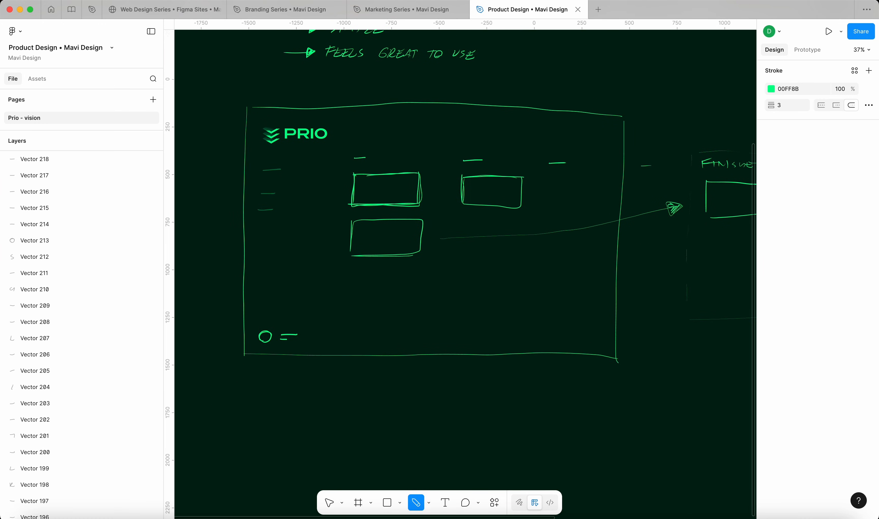
scroll(445, 320, "up", 2)
Handwrite the first bullet note under the sketch about clear user tasks
left_click_drag(217, 375, 278, 382)
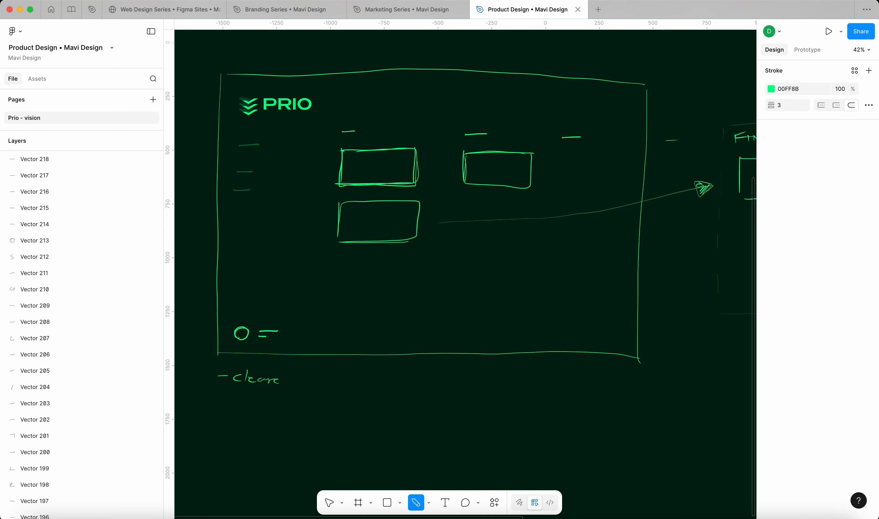
left_click_drag(298, 374, 332, 383)
left_click_drag(327, 377, 352, 383)
left_click_drag(347, 375, 448, 382)
left_click_drag(466, 377, 479, 381)
left_click_drag(490, 380, 507, 379)
Add a second note about visual focus on the cards (tasks)
left_click_drag(218, 406, 278, 410)
left_click_drag(293, 400, 385, 413)
mouse_move(381, 406)
left_mouse_down()
mouse_move(405, 410)
mouse_move(461, 397)
mouse_move(463, 409)
mouse_move(488, 416)
left_mouse_up()
left_click_drag(498, 407, 507, 406)
mouse_move(503, 400)
left_mouse_down()
mouse_move(502, 413)
mouse_move(515, 410)
left_mouse_up()
left_click_drag(521, 403, 524, 412)
left_click_drag(531, 403, 532, 412)
left_click_drag(540, 400, 538, 417)
scroll(408, 291, "down", 5)
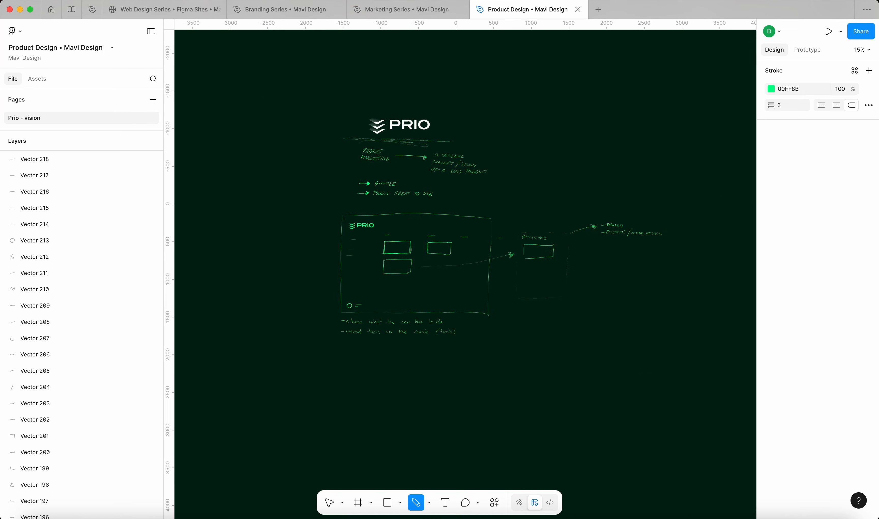
scroll(427, 250, "up", 5)
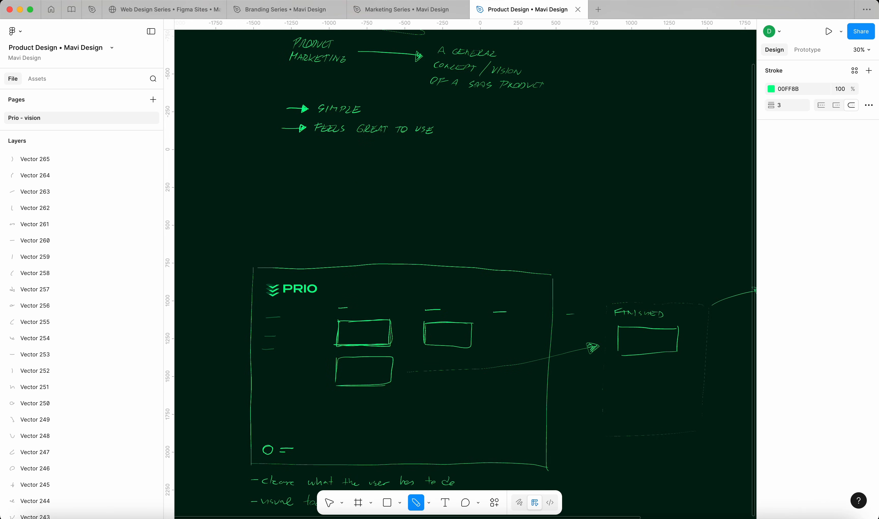
Write the heading 'Team member / Individual contributor' above the sketch
left_click_drag(257, 222, 266, 221)
mouse_move(262, 222)
left_mouse_down()
mouse_move(260, 236)
mouse_move(291, 236)
left_mouse_up()
mouse_move(304, 236)
left_mouse_down()
mouse_move(356, 233)
mouse_move(379, 252)
left_mouse_up()
scroll(361, 225, "up", 3)
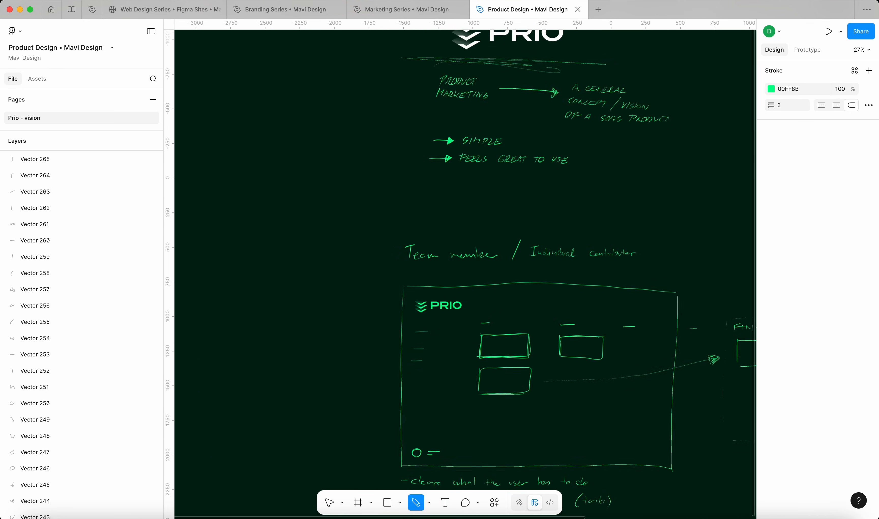
scroll(463, 268, "down", 3)
scroll(409, 276, "up", 4)
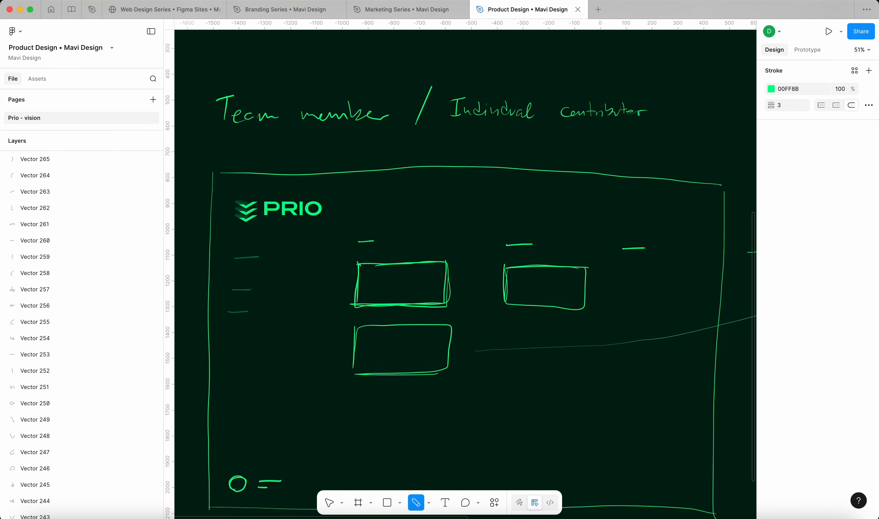
Write 'YOUR STATS' above the first box of the header
left_click_drag(360, 188, 405, 195)
left_click_drag(409, 192, 412, 195)
left_click_drag(416, 195, 421, 195)
left_click_drag(421, 191, 425, 196)
left_click_drag(432, 190, 429, 195)
Draw the gauge arc reading 81, deleting the stray strokes around it
mouse_move(396, 220)
left_mouse_down()
mouse_move(366, 210)
mouse_move(358, 222)
mouse_move(374, 207)
mouse_move(394, 214)
mouse_move(371, 208)
mouse_move(362, 216)
mouse_move(398, 211)
left_mouse_up()
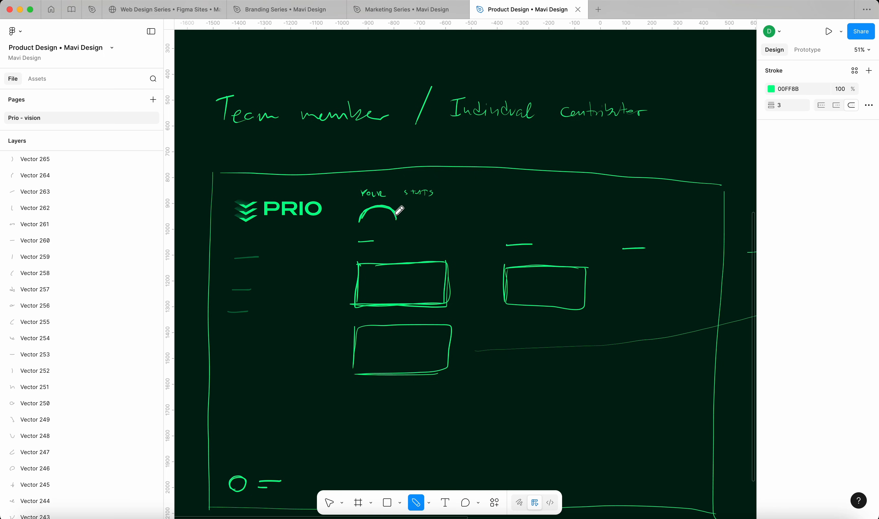
key("v")
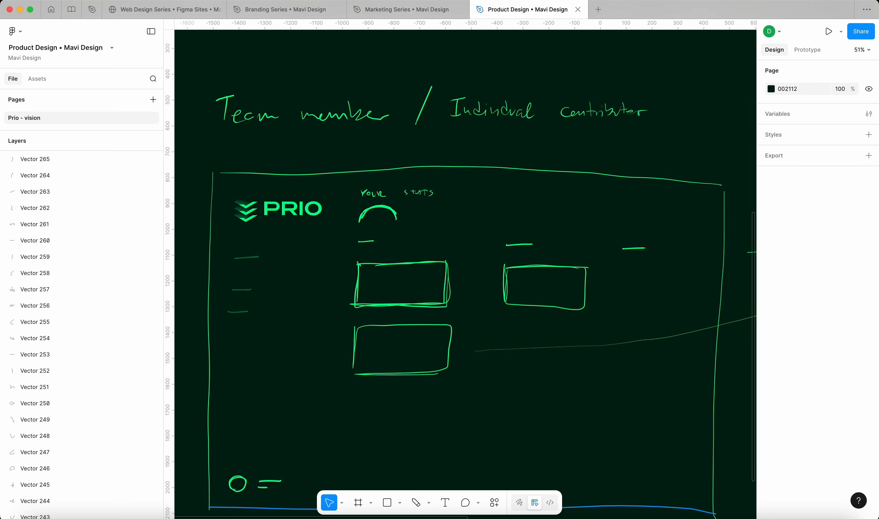
left_click(394, 220)
key("shift+p")
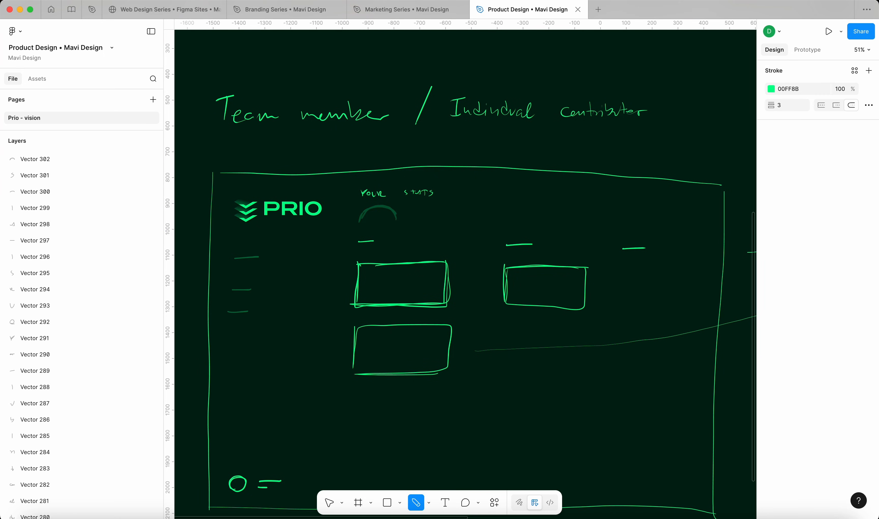
mouse_move(360, 221)
left_mouse_down()
mouse_move(383, 209)
mouse_move(363, 220)
mouse_move(369, 209)
left_mouse_up()
left_click_drag(369, 210, 387, 209)
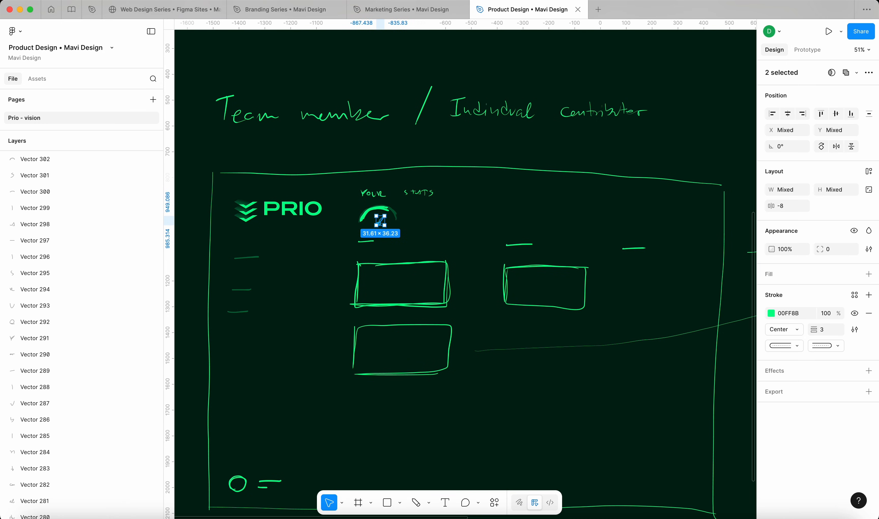
key("BackSpace")
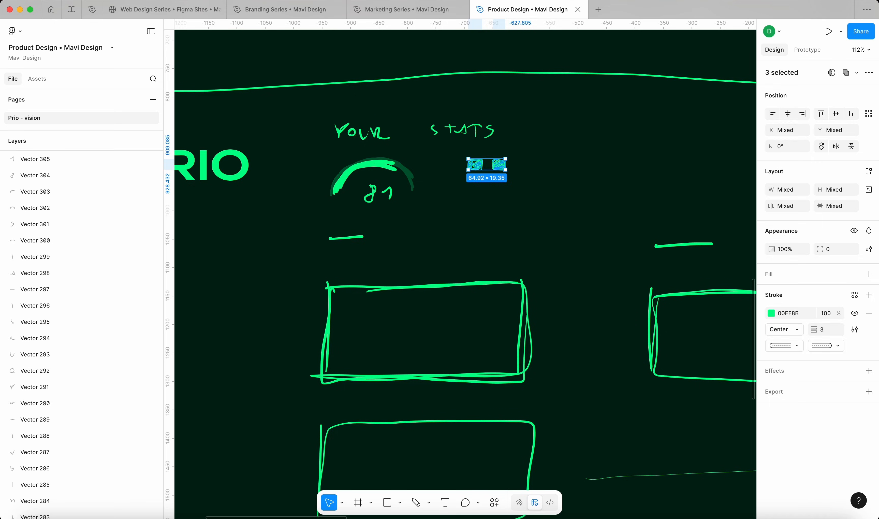
key("BackSpace")
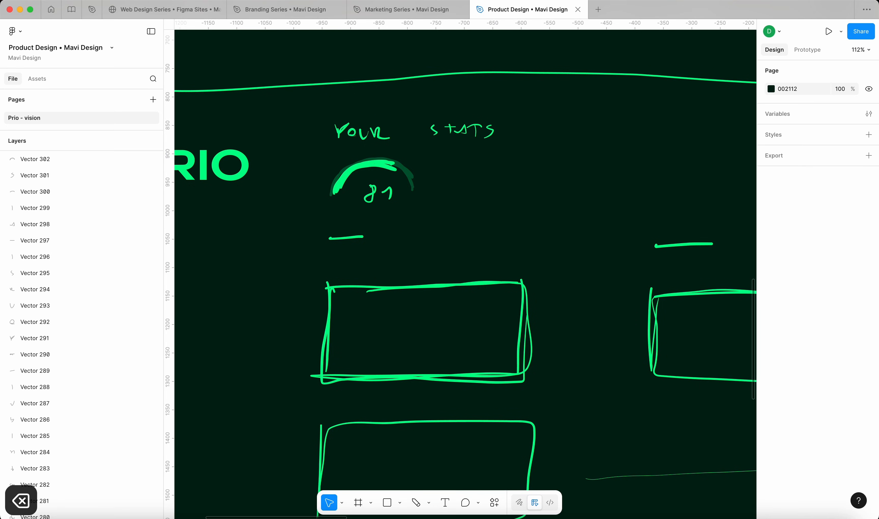
key("shift+p")
Add a checkmark with '3 tasks completed' right of the gauge
mouse_move(462, 178)
left_mouse_down()
mouse_move(485, 166)
mouse_move(492, 186)
mouse_move(520, 172)
left_mouse_up()
left_click_drag(516, 170, 523, 169)
left_click_drag(528, 168, 533, 171)
left_click_drag(536, 166, 536, 171)
left_click_drag(540, 167, 537, 169)
left_click_drag(542, 167, 542, 171)
left_click_drag(520, 178, 555, 184)
left_click_drag(557, 177, 565, 183)
left_click_drag(572, 178, 570, 184)
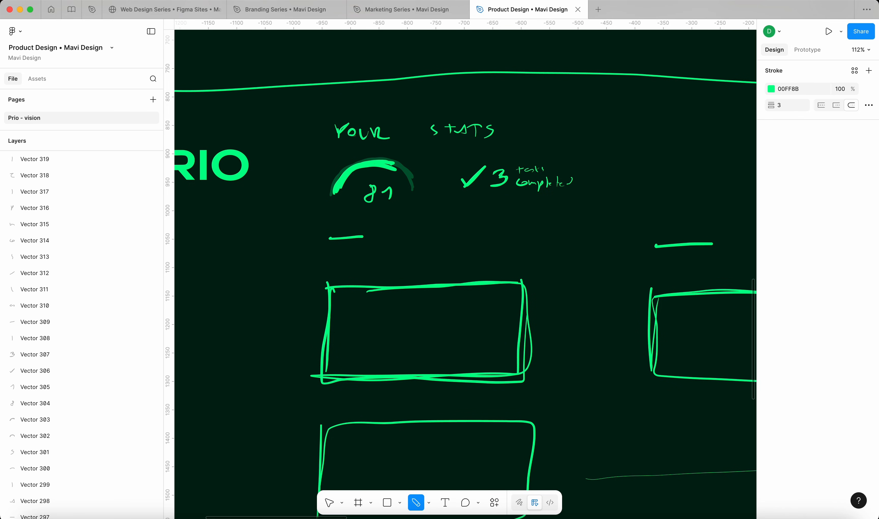
Draw three short placeholder stat dashes along the header
scroll(417, 215, "down", 5)
scroll(516, 250, "down", 2)
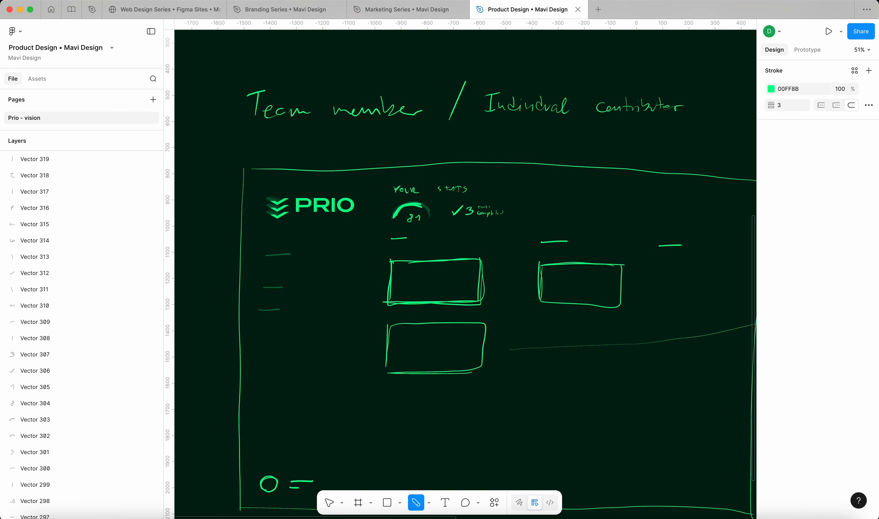
left_click_drag(526, 206, 587, 205)
left_click_drag(573, 212, 582, 210)
mouse_move(638, 206)
left_mouse_down()
mouse_move(652, 204)
mouse_move(647, 212)
left_mouse_up()
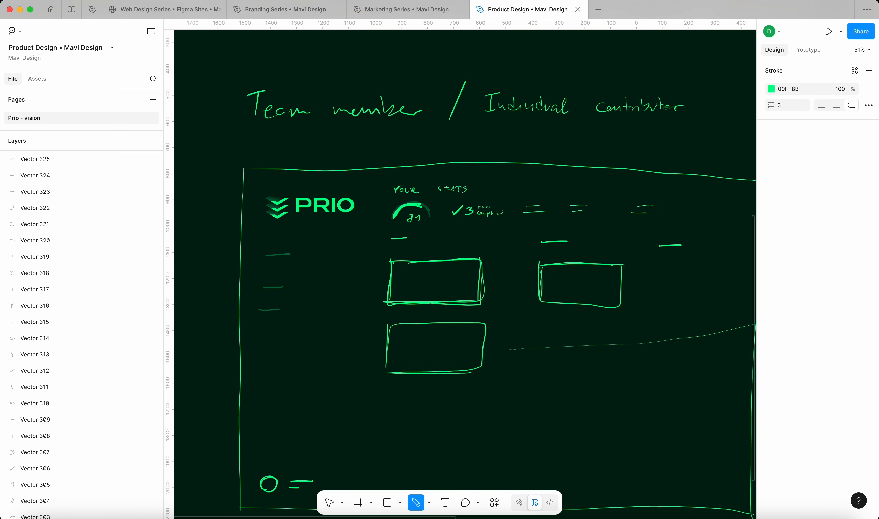
Duplicate the screen frame, PRIO logo and sidebar strokes to the right
scroll(670, 274, "down", 4)
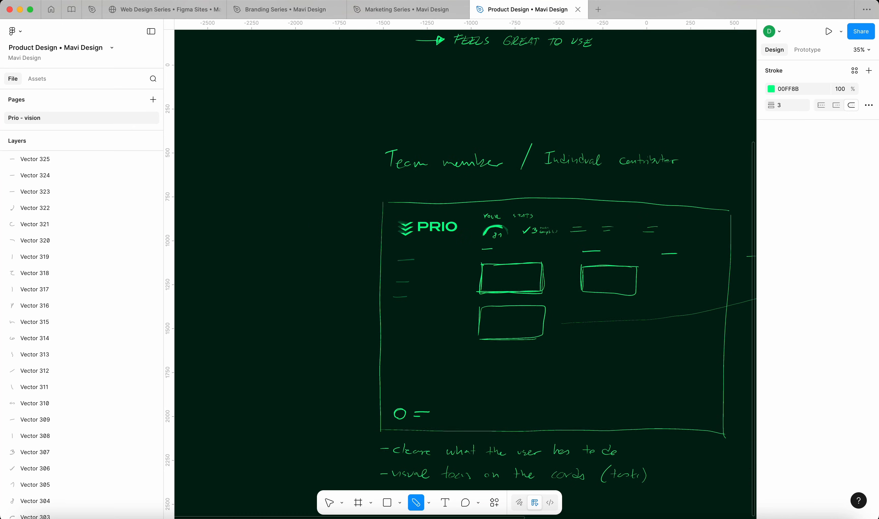
scroll(669, 273, "right", 3)
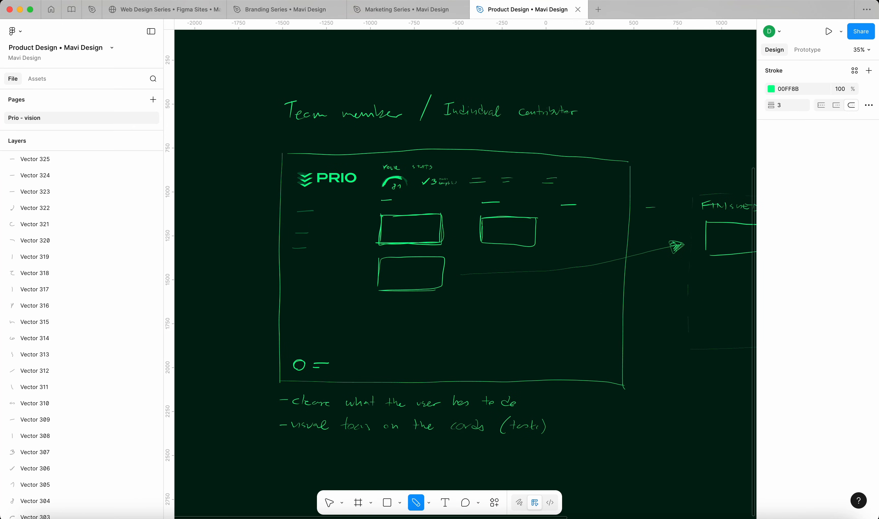
scroll(644, 244, "down", 3)
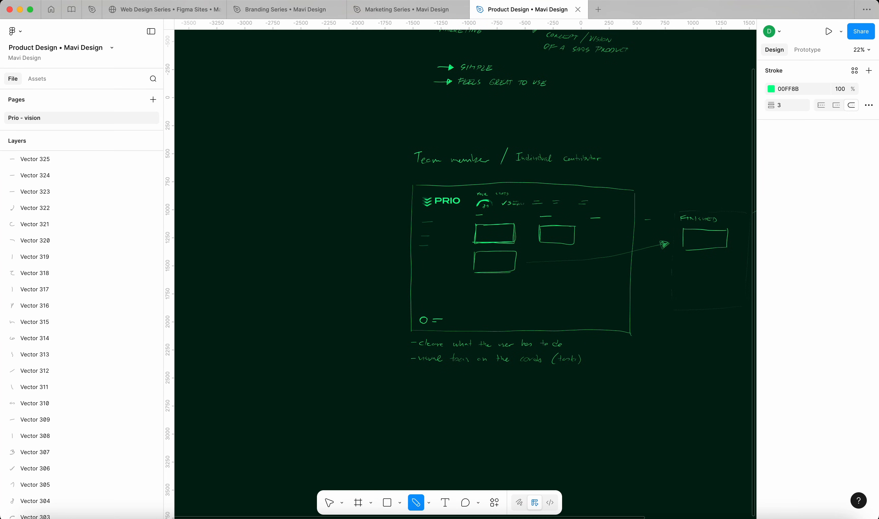
scroll(499, 321, "right", 10)
scroll(498, 321, "down", 5)
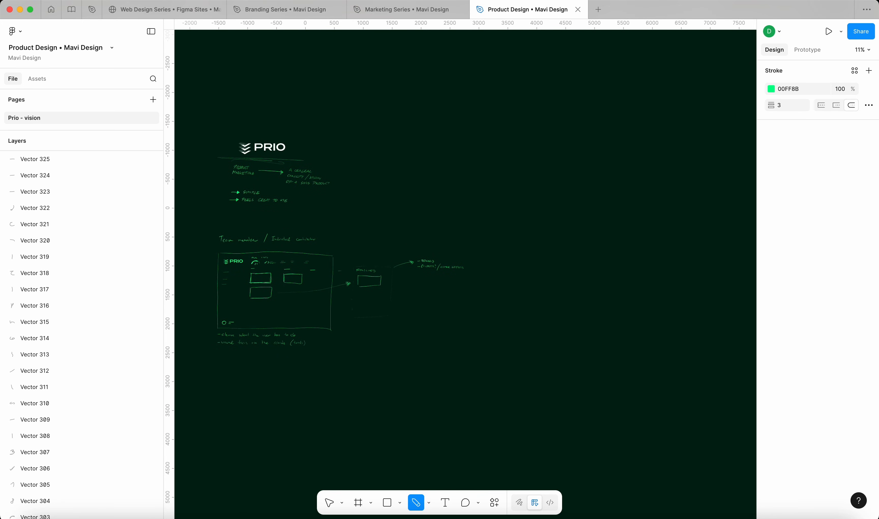
scroll(484, 245, "up", 5)
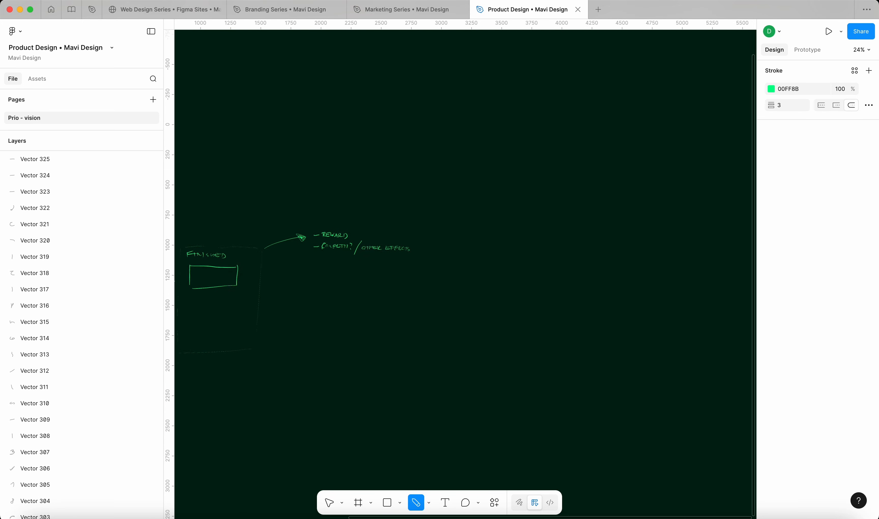
scroll(605, 272, "down", 3)
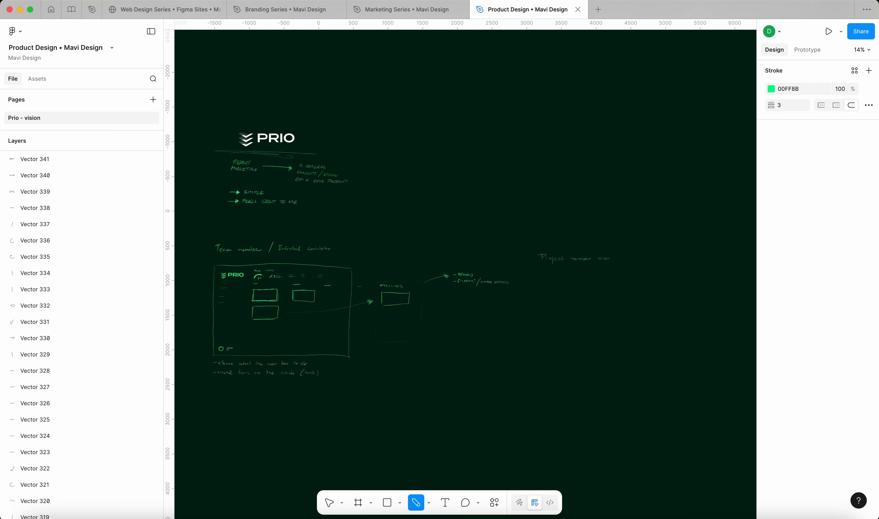
mouse_move(239, 339)
left_mouse_down()
mouse_move(312, 181)
mouse_move(323, 175)
left_mouse_up()
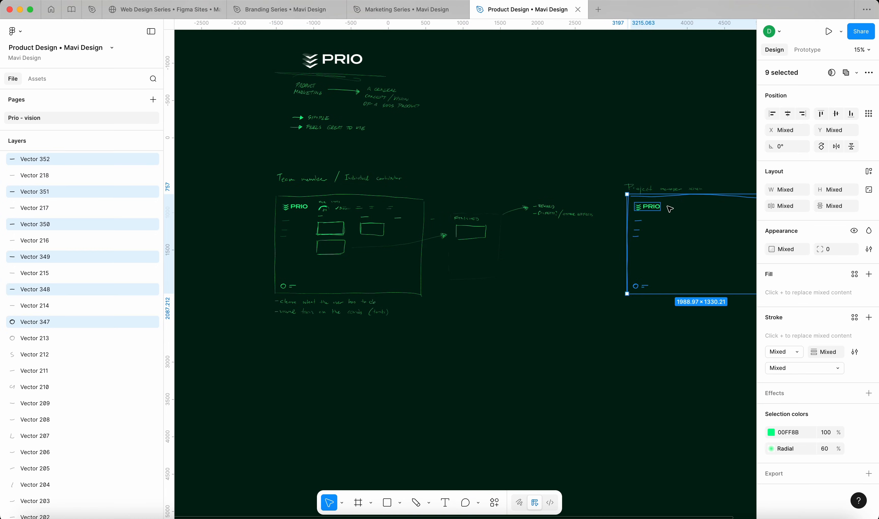
Copy the first frame's right and bottom edges onto the Project manager sketch
key("Escape")
scroll(657, 137, "right", 5)
left_click(333, 268)
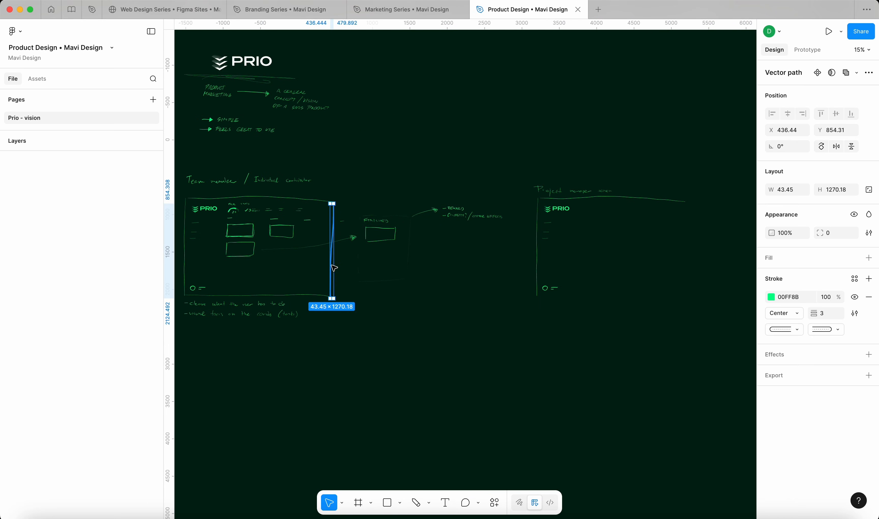
left_click(308, 295, "shift")
left_click_drag(299, 284, 651, 279)
key("Escape")
Begin a handwritten note starting 'keep the' below the Project manager frame
scroll(637, 218, "up", 1)
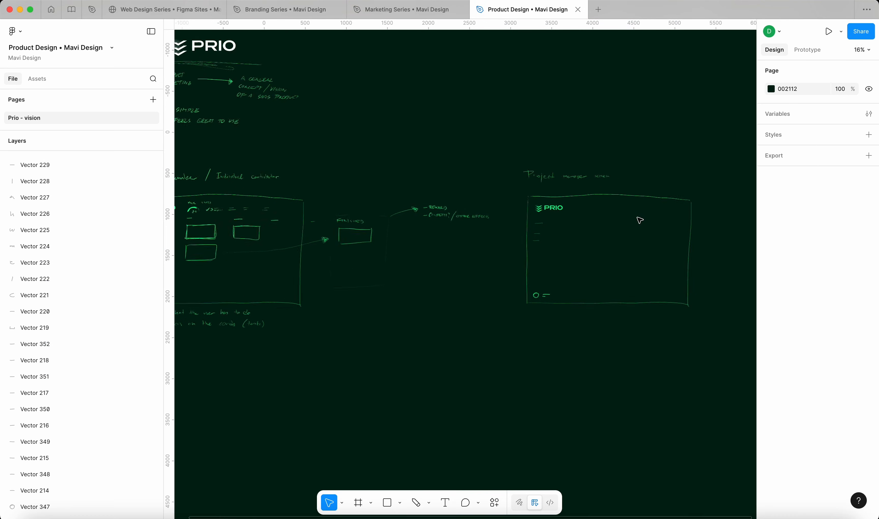
scroll(640, 219, "up", 5)
scroll(640, 220, "down", 3)
scroll(640, 219, "right", 3)
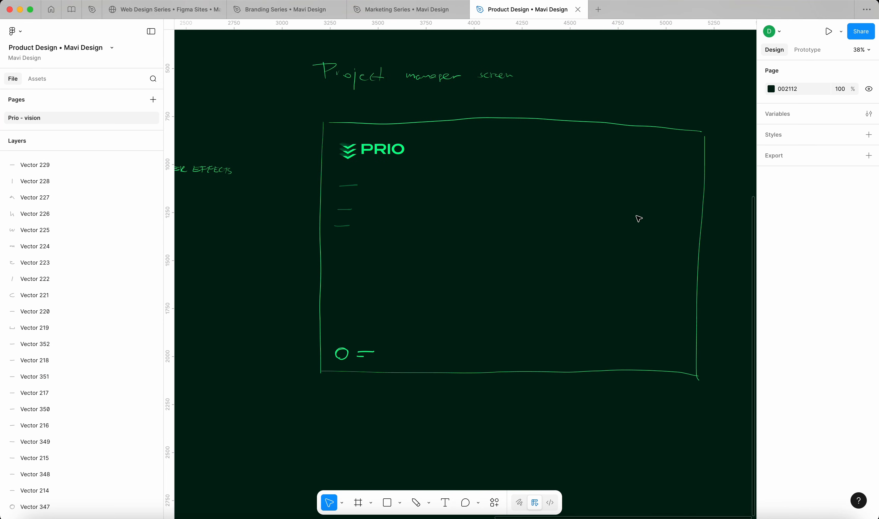
key("shift+p")
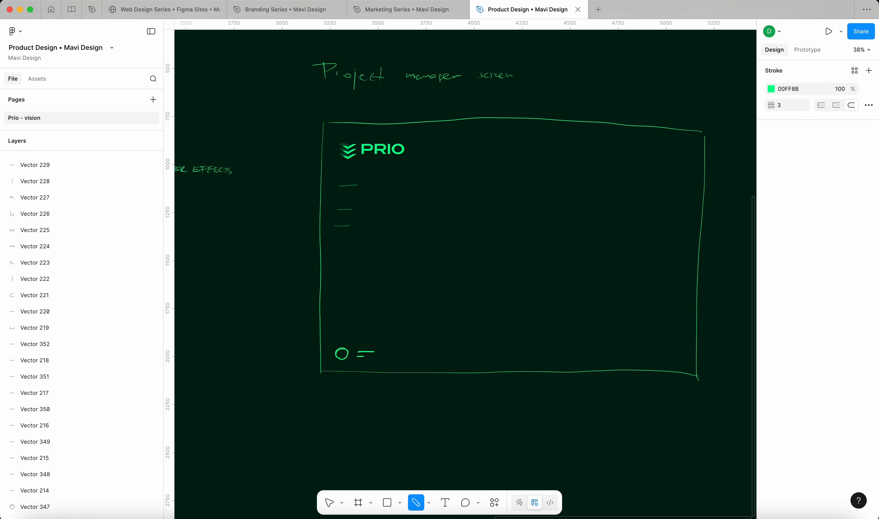
left_click_drag(321, 396, 445, 396)
Finish the note to read 'keep the user informed about the state of projects'
left_click_drag(463, 392, 474, 406)
left_click_drag(467, 394, 549, 398)
left_click_drag(552, 389, 577, 397)
left_click_drag(581, 386, 583, 399)
left_click_drag(577, 392, 601, 399)
left_click_drag(595, 393, 603, 393)
left_click_drag(604, 390, 618, 397)
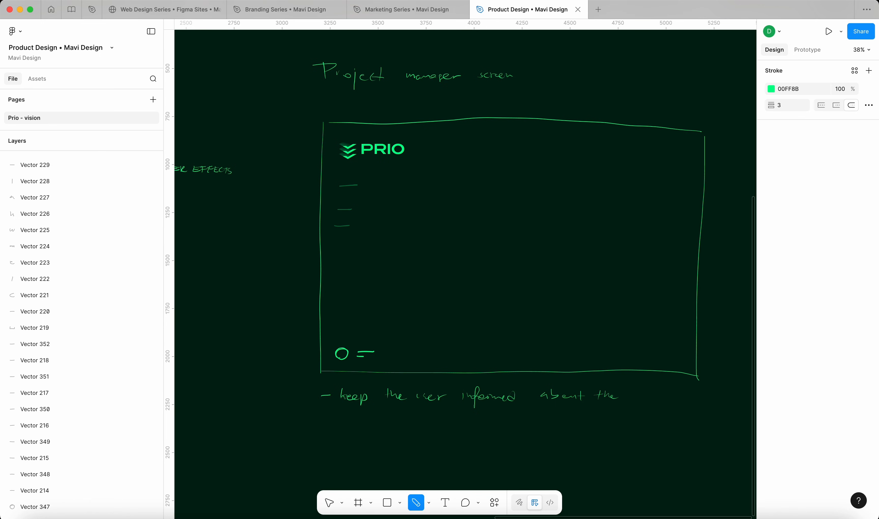
left_click_drag(340, 415, 373, 420)
mouse_move(386, 413)
left_mouse_down()
mouse_move(438, 426)
mouse_move(463, 417)
left_mouse_up()
scroll(575, 262, "down", 5)
scroll(575, 263, "down", 3)
scroll(575, 262, "up", 5)
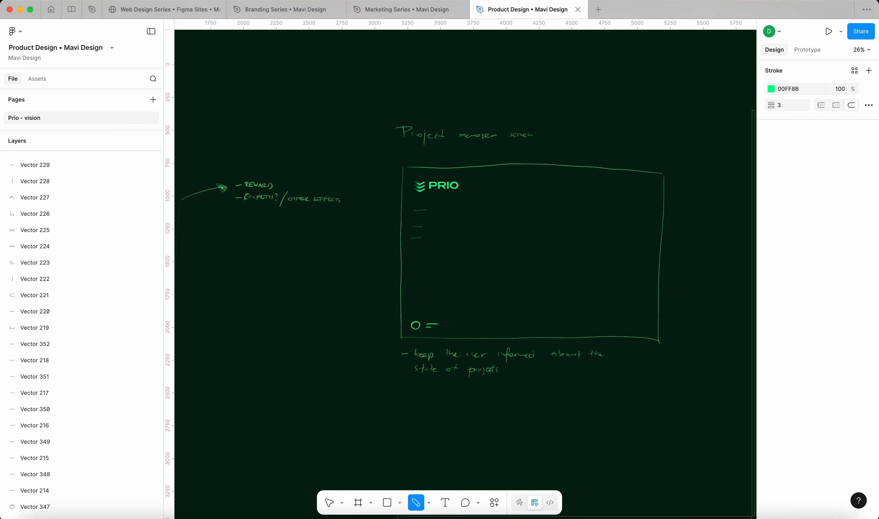
Draw a large inner content panel in the frame and start its 'Gantt chart' label
left_click_drag(456, 207, 456, 320)
mouse_move(457, 207)
left_mouse_down()
mouse_move(655, 210)
mouse_move(651, 331)
left_mouse_up()
left_click_drag(455, 329, 649, 329)
scroll(670, 264, "up", 4)
scroll(670, 263, "up", 1)
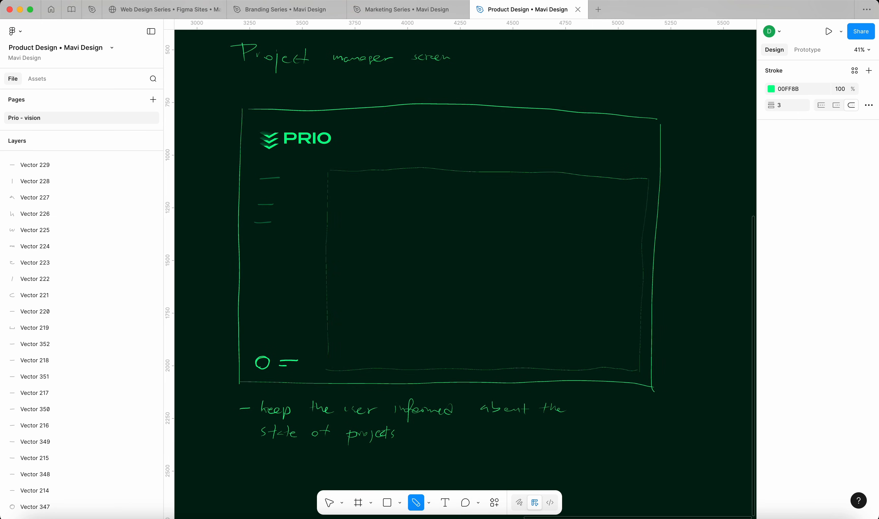
left_click_drag(340, 178, 412, 179)
Draw extra right-pointing arrows elsewhere on the board
scroll(412, 179, "down", 2)
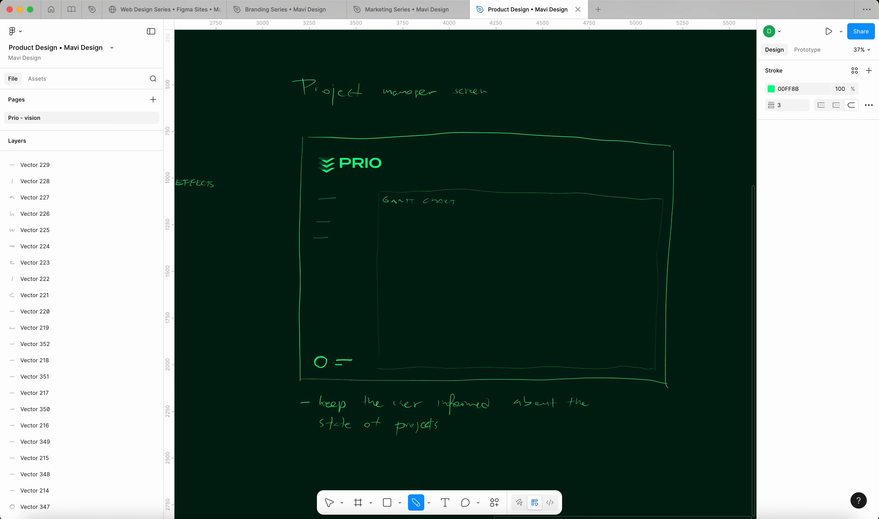
scroll(606, 282, "down", 10)
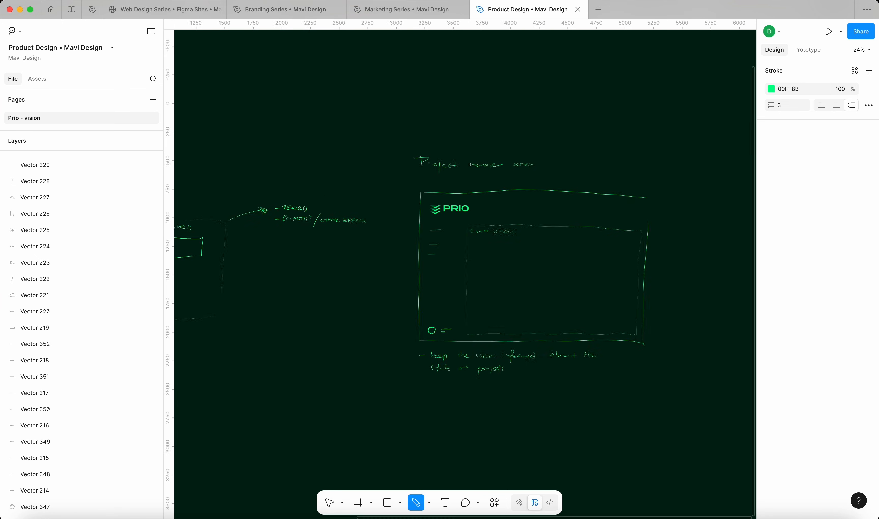
left_click_drag(371, 275, 361, 283)
mouse_move(377, 368)
left_mouse_down()
mouse_move(360, 377)
mouse_move(378, 368)
left_mouse_up()
left_click_drag(351, 452, 376, 452)
mouse_move(376, 453)
left_mouse_down()
mouse_move(360, 463)
mouse_move(377, 453)
left_mouse_up()
Draw the first two Gantt task bars, the second one longer
scroll(625, 233, "up", 5)
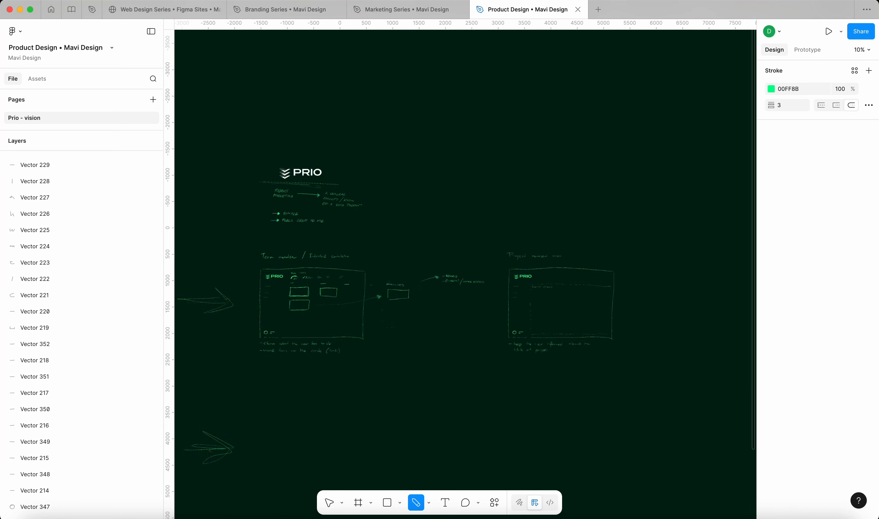
scroll(465, 271, "down", 5)
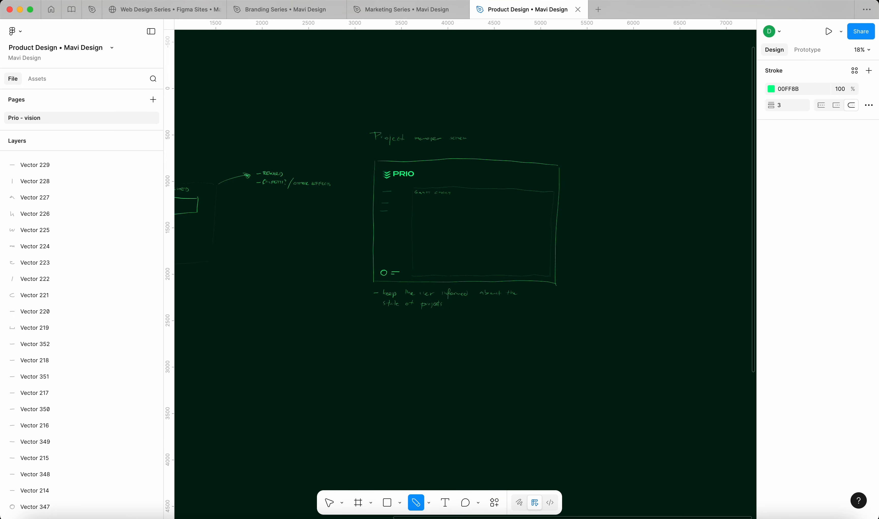
scroll(495, 246, "up", 5)
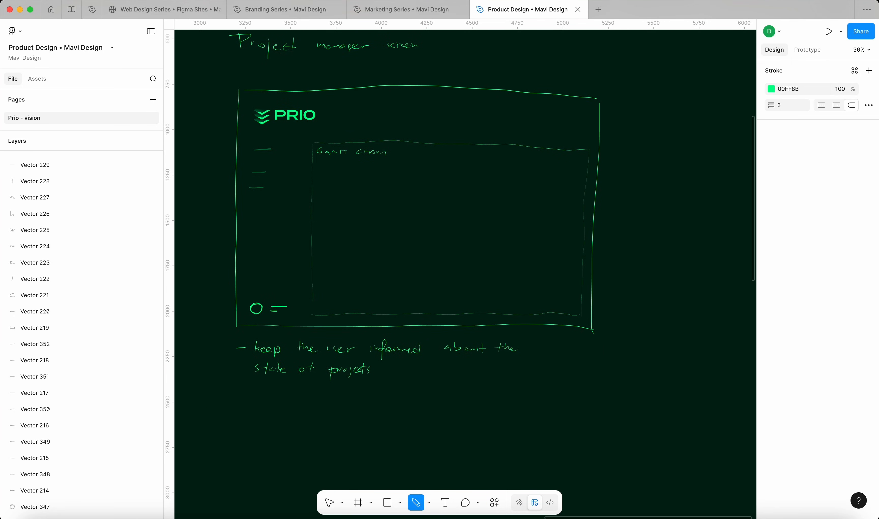
mouse_move(340, 188)
left_mouse_down()
mouse_move(395, 189)
mouse_move(433, 206)
mouse_move(503, 205)
left_mouse_up()
mouse_move(393, 208)
left_mouse_down()
mouse_move(471, 216)
mouse_move(502, 206)
left_mouse_up()
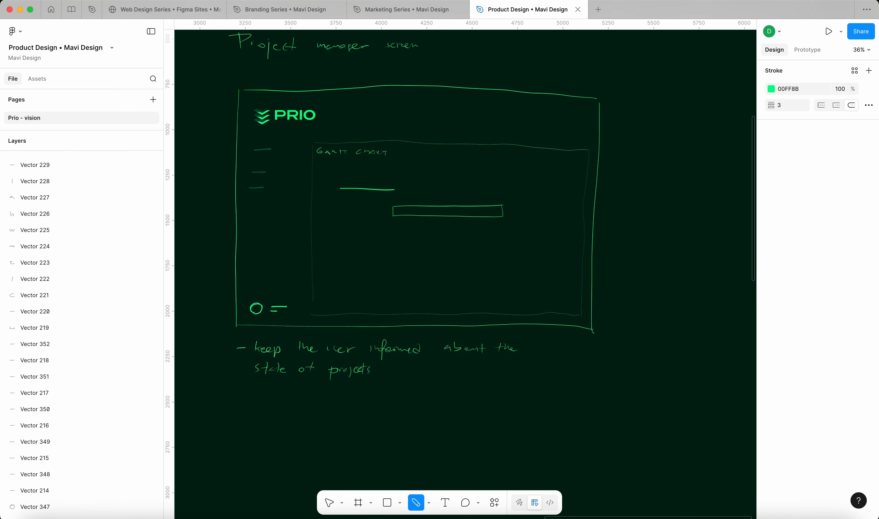
Add a dashed DATE timeline, a third task bar and a vertical current-date marker
left_click_drag(318, 163, 341, 164)
left_click_drag(343, 164, 524, 171)
left_click_drag(535, 171, 537, 170)
left_click_drag(550, 170, 552, 171)
mouse_move(394, 189)
left_mouse_down()
mouse_move(342, 196)
mouse_move(373, 184)
mouse_move(398, 193)
left_mouse_up()
left_click_drag(480, 226, 563, 223)
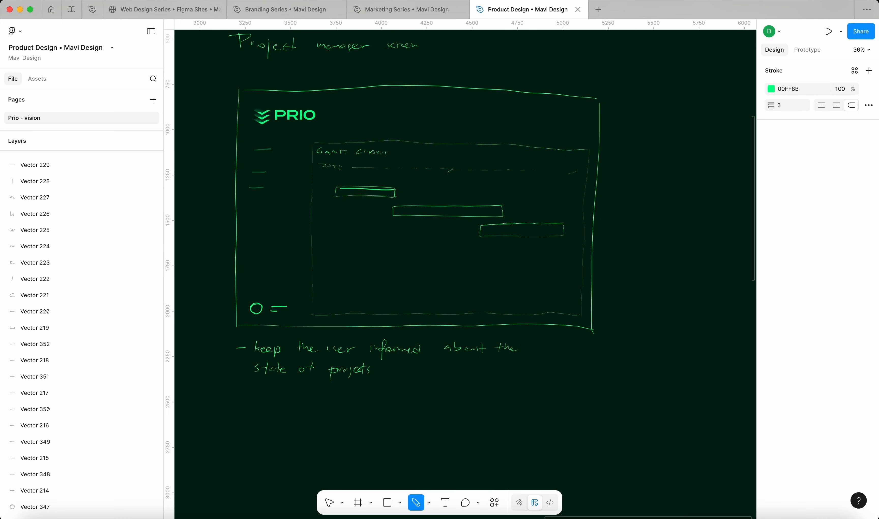
left_click_drag(446, 169, 442, 313)
Hatch the middle bar up to the date line and bracket it 'ACTUAL COMPLETED STATE'
scroll(356, 202, "up", 5)
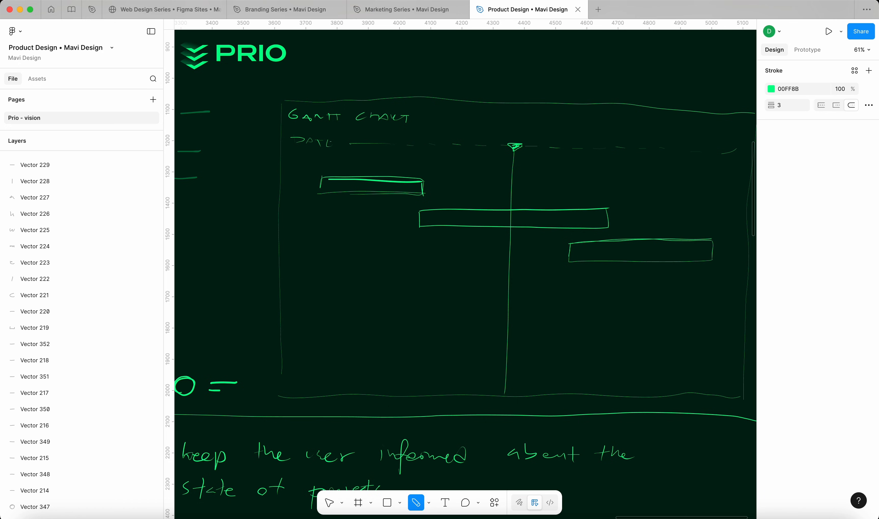
mouse_move(608, 227)
left_mouse_down()
mouse_move(608, 208)
mouse_move(598, 208)
left_mouse_up()
mouse_move(500, 210)
left_mouse_down()
mouse_move(500, 225)
mouse_move(491, 208)
mouse_move(419, 210)
mouse_move(435, 226)
mouse_move(485, 226)
mouse_move(499, 224)
mouse_move(498, 208)
mouse_move(422, 214)
left_mouse_up()
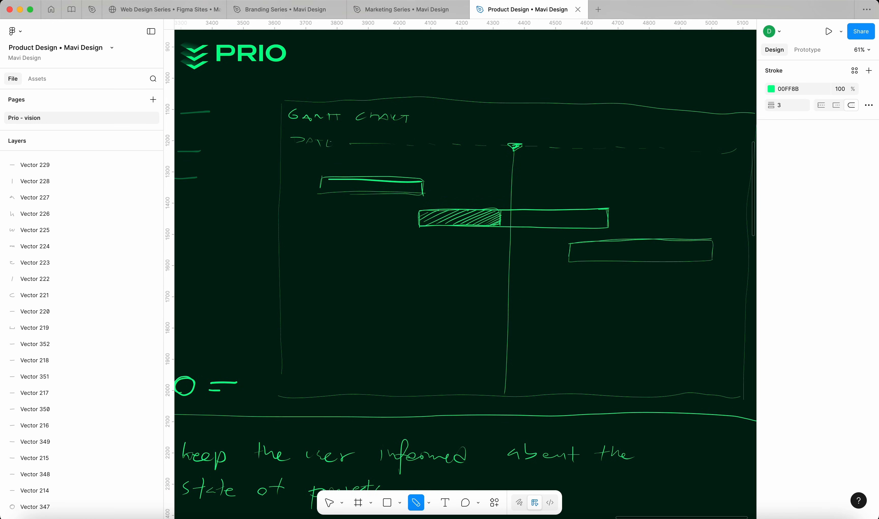
scroll(487, 223, "up", 5)
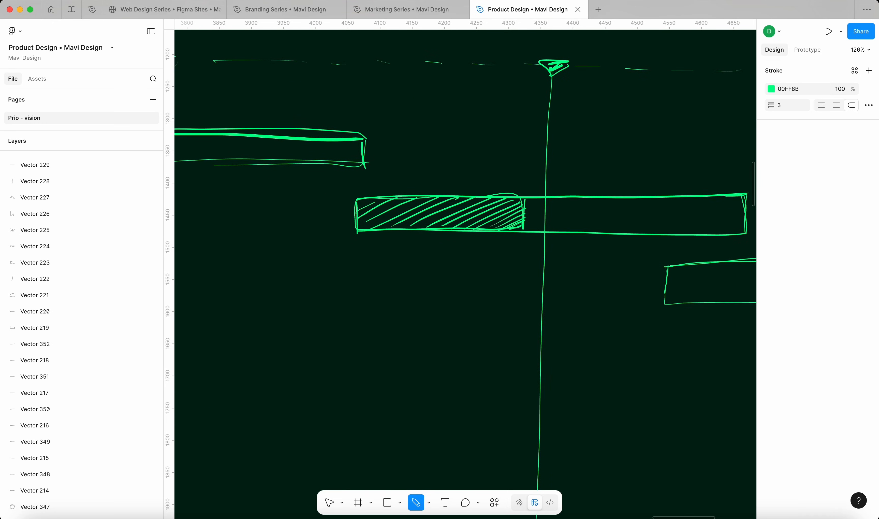
mouse_move(356, 244)
left_mouse_down()
mouse_move(357, 253)
mouse_move(422, 260)
mouse_move(524, 247)
left_mouse_up()
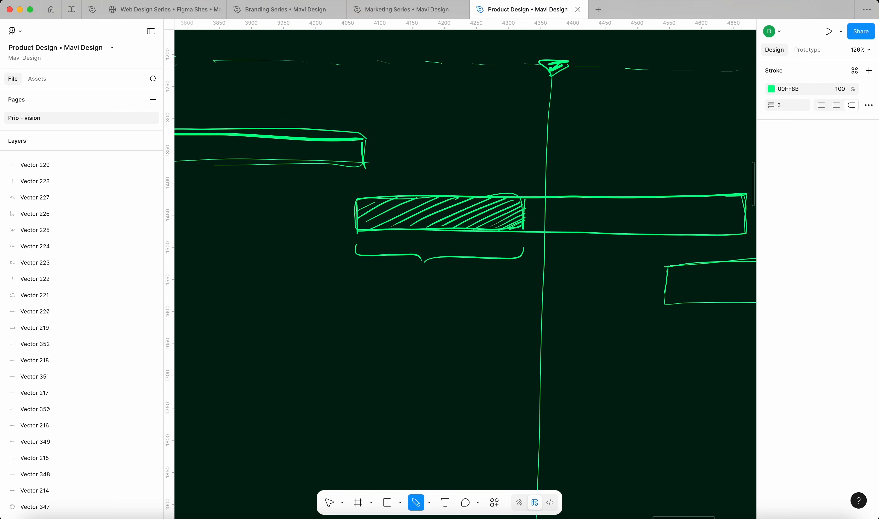
mouse_move(382, 284)
left_mouse_down()
mouse_move(427, 281)
mouse_move(385, 297)
mouse_move(406, 296)
left_mouse_up()
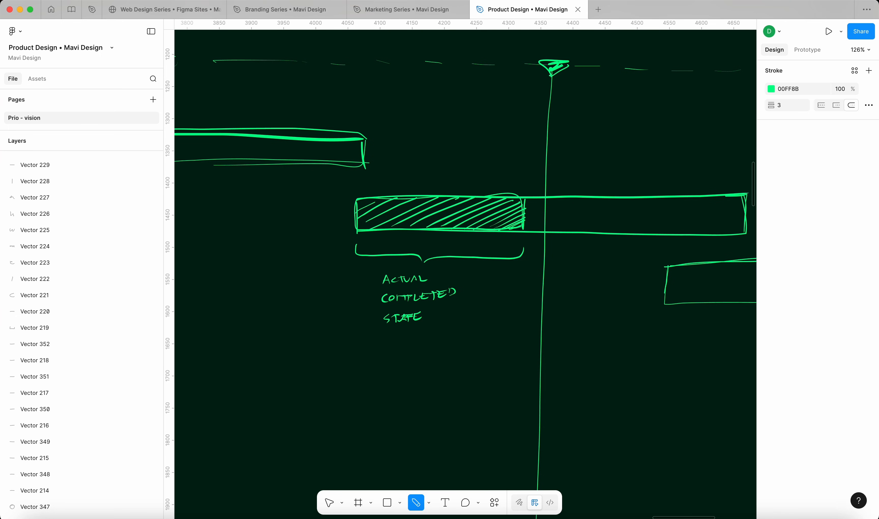
left_click_drag(546, 195, 545, 236)
left_click_drag(548, 198, 544, 228)
Fill the entire first Gantt bar with hatching
scroll(428, 246, "down", 10)
scroll(471, 238, "up", 5)
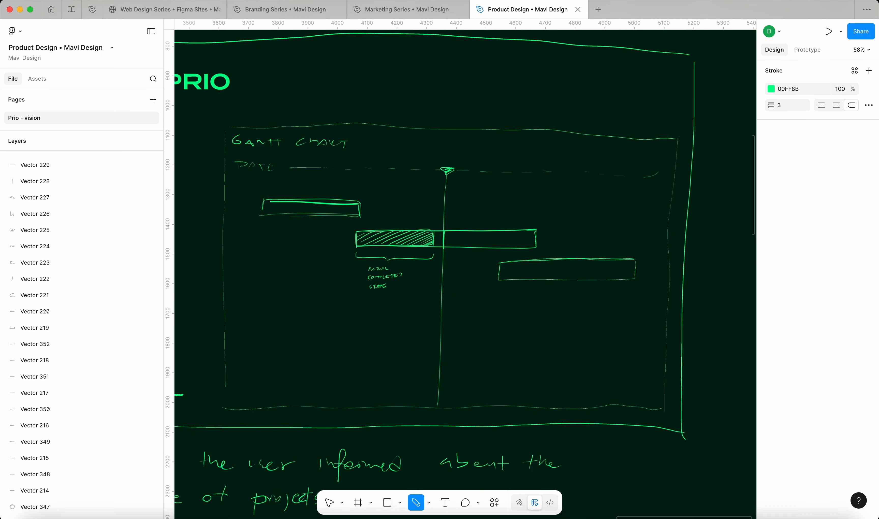
left_click_drag(361, 209, 354, 214)
left_click_drag(359, 205, 344, 214)
left_click_drag(351, 203, 332, 213)
left_click_drag(338, 203, 317, 212)
left_click_drag(327, 204, 305, 214)
mouse_move(313, 202)
left_mouse_down()
mouse_move(295, 202)
mouse_move(290, 214)
left_mouse_up()
left_click_drag(301, 201, 271, 214)
left_click_drag(282, 202, 265, 203)
scroll(539, 224, "down", 10)
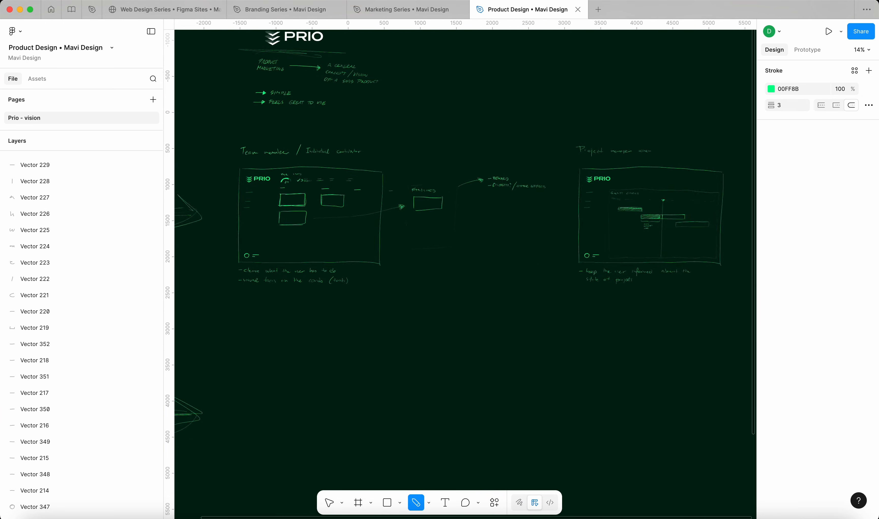
scroll(512, 219, "up", 10)
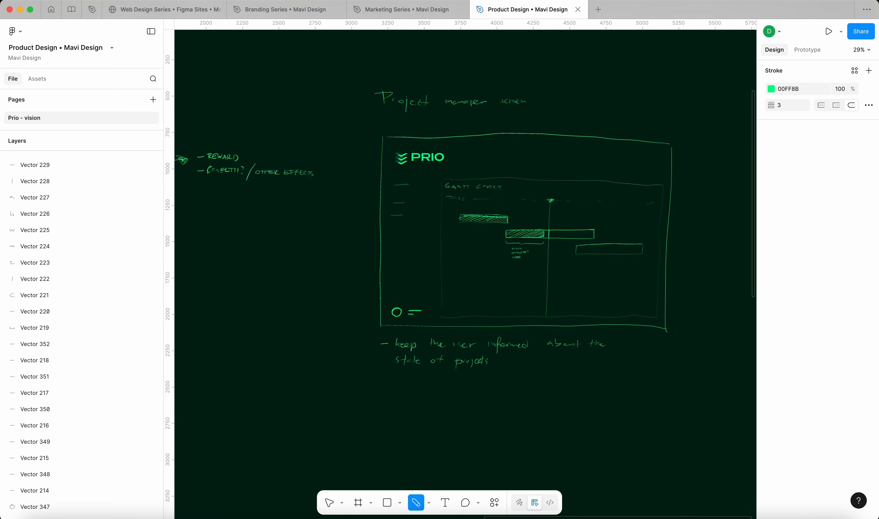
scroll(530, 211, "down", 2)
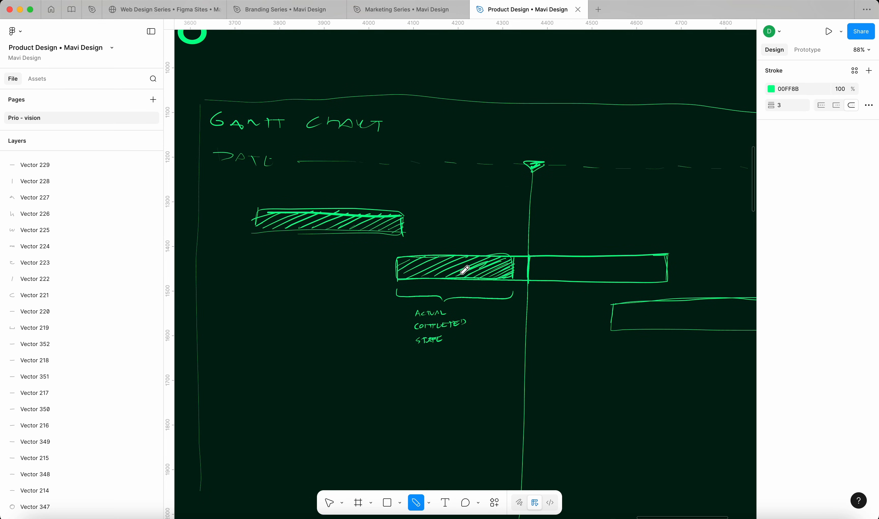
scroll(465, 269, "down", 10)
scroll(273, 284, "up", 2)
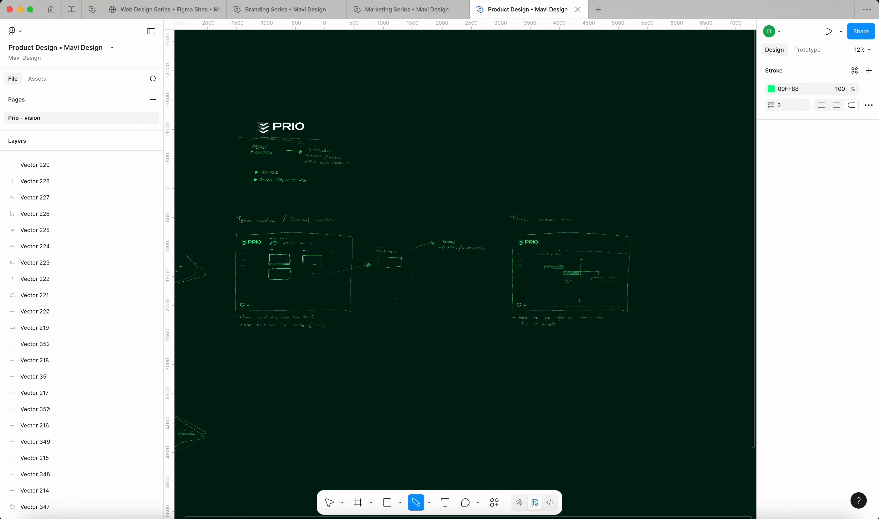
scroll(192, 284, "up", 8)
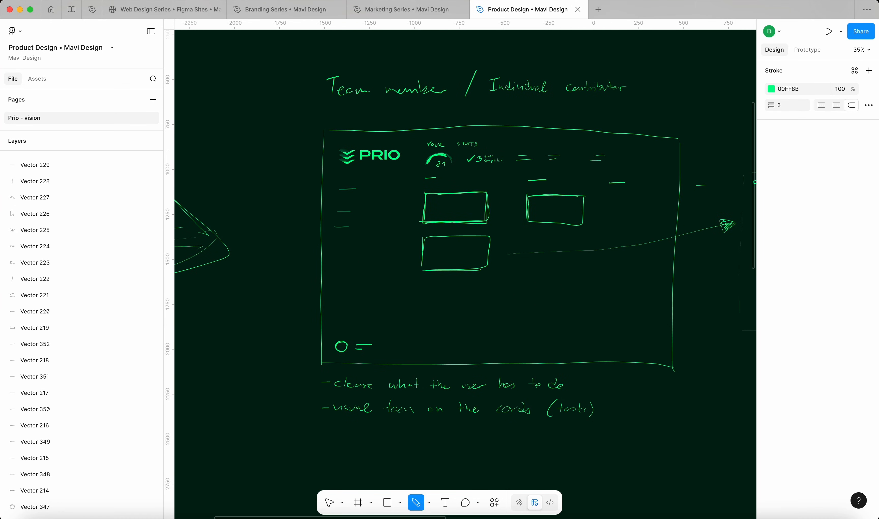
scroll(425, 176, "up", 5)
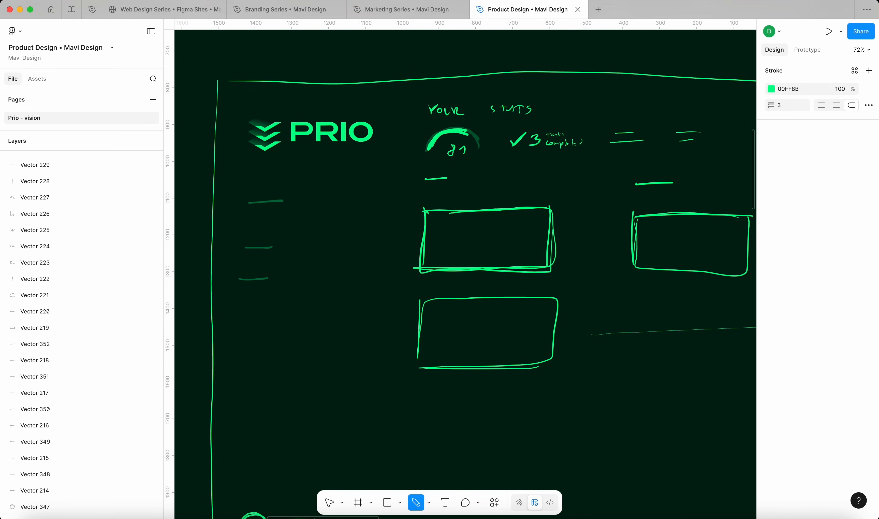
scroll(525, 210, "up", 5)
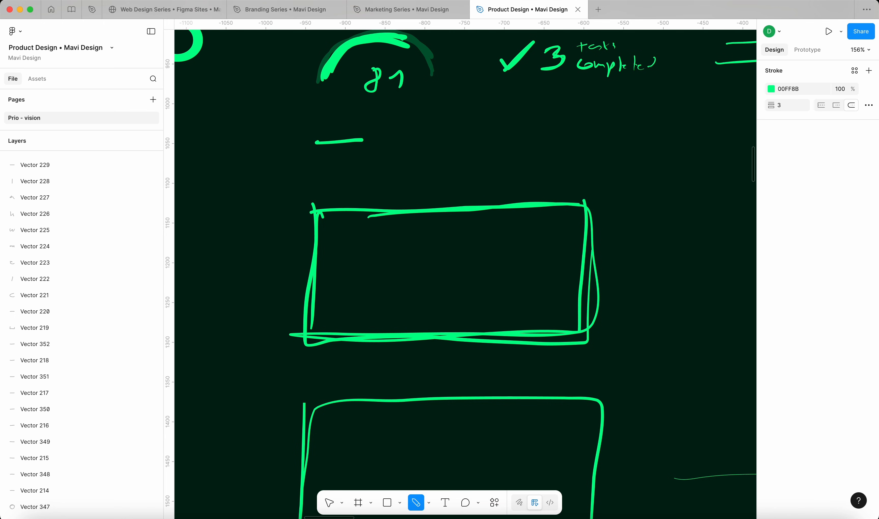
Draw an 'UPDATE PROGRESS' button inside the first task card
mouse_move(577, 218)
left_mouse_down()
mouse_move(452, 220)
mouse_move(451, 251)
mouse_move(450, 221)
mouse_move(473, 234)
left_mouse_up()
left_click_drag(470, 229, 482, 233)
left_click_drag(493, 233, 506, 233)
left_click_drag(512, 227, 514, 234)
left_click_drag(522, 227, 532, 231)
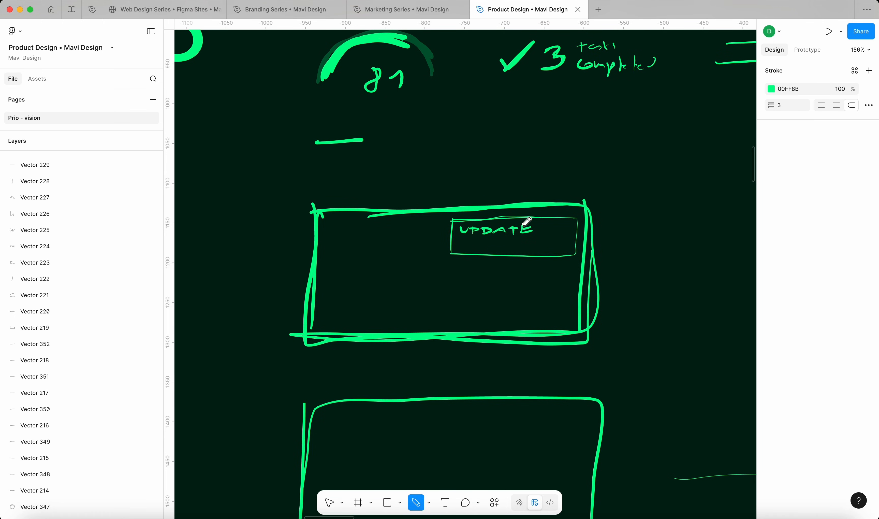
left_click_drag(459, 239, 462, 245)
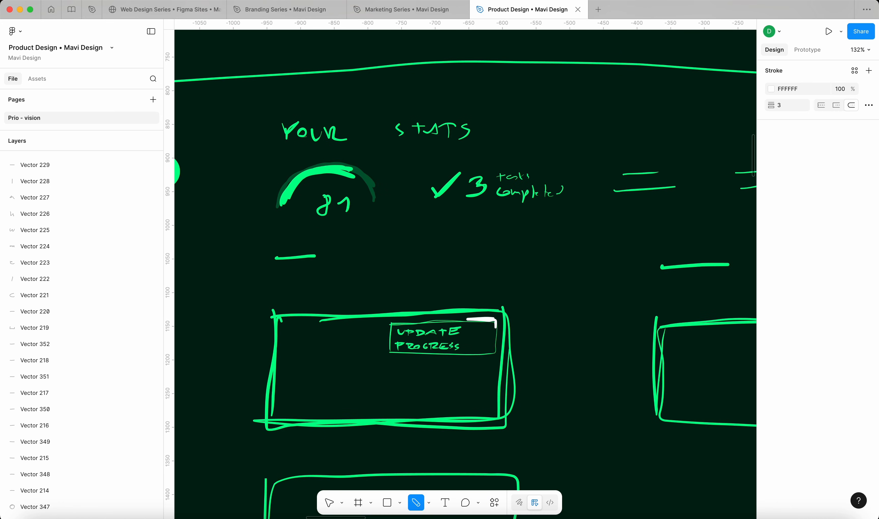
Draw a white arrow to a popup reading 68% with a ticked checkbox
mouse_move(482, 318)
left_mouse_down()
mouse_move(481, 253)
mouse_move(522, 254)
mouse_move(506, 266)
mouse_move(507, 244)
left_mouse_up()
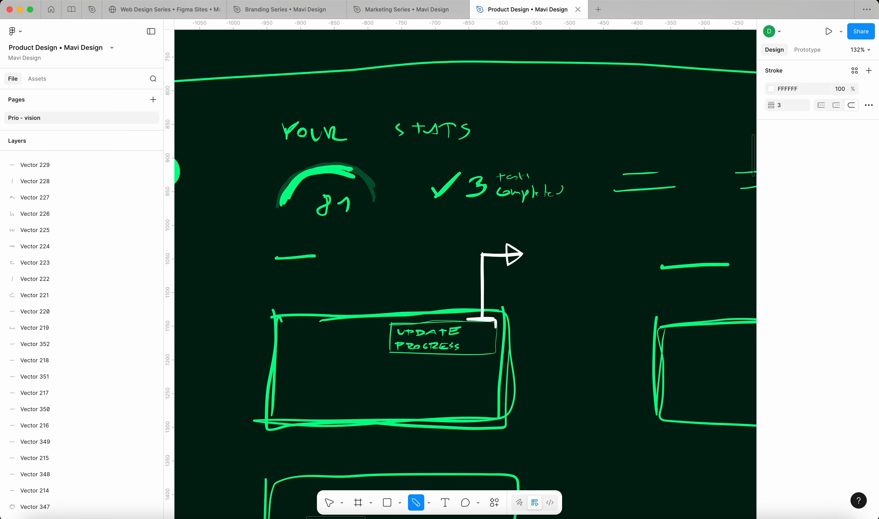
mouse_move(636, 233)
left_mouse_down()
mouse_move(560, 233)
mouse_move(538, 246)
mouse_move(584, 276)
mouse_move(639, 279)
mouse_move(639, 234)
left_mouse_up()
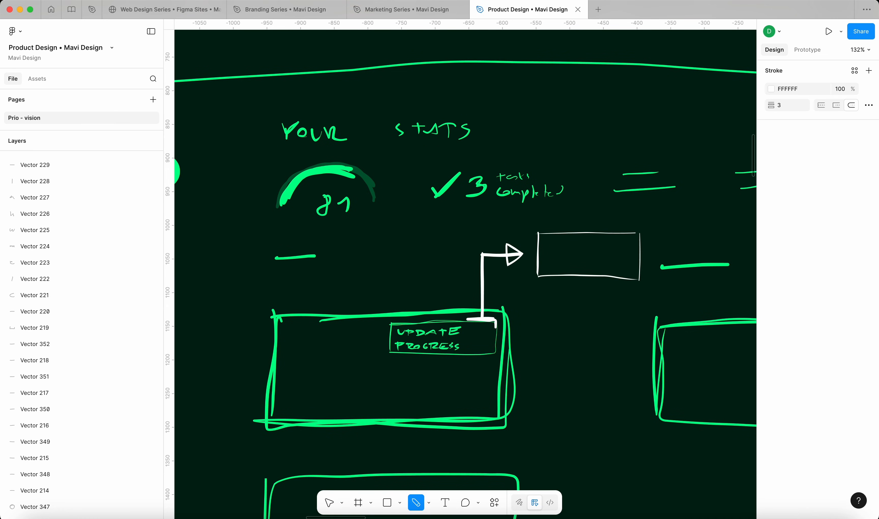
mouse_move(560, 249)
left_mouse_down()
mouse_move(555, 256)
mouse_move(587, 252)
left_mouse_up()
left_click_drag(600, 244, 591, 261)
mouse_move(595, 254)
left_mouse_down()
mouse_move(611, 242)
mouse_move(603, 261)
mouse_move(630, 268)
mouse_move(633, 245)
mouse_move(631, 269)
mouse_move(607, 265)
mouse_move(610, 244)
mouse_move(635, 244)
left_mouse_up()
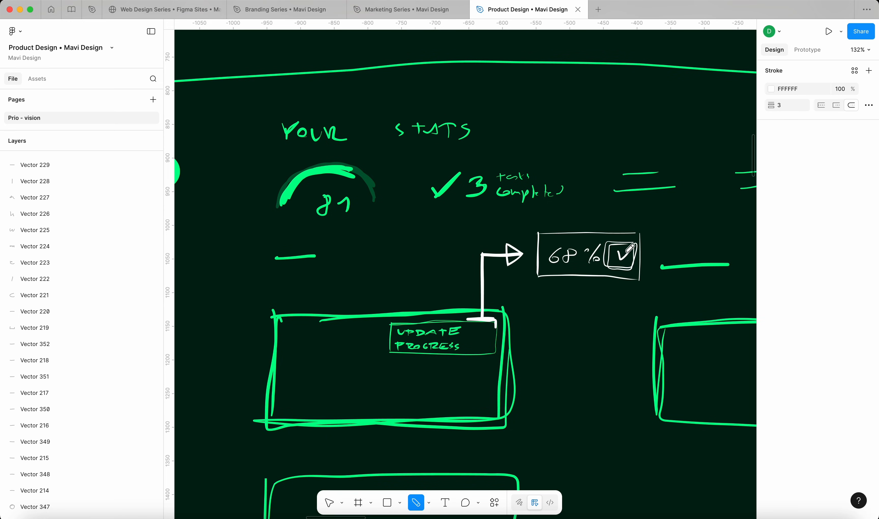
scroll(493, 271, "up", 1)
scroll(645, 277, "down", 10)
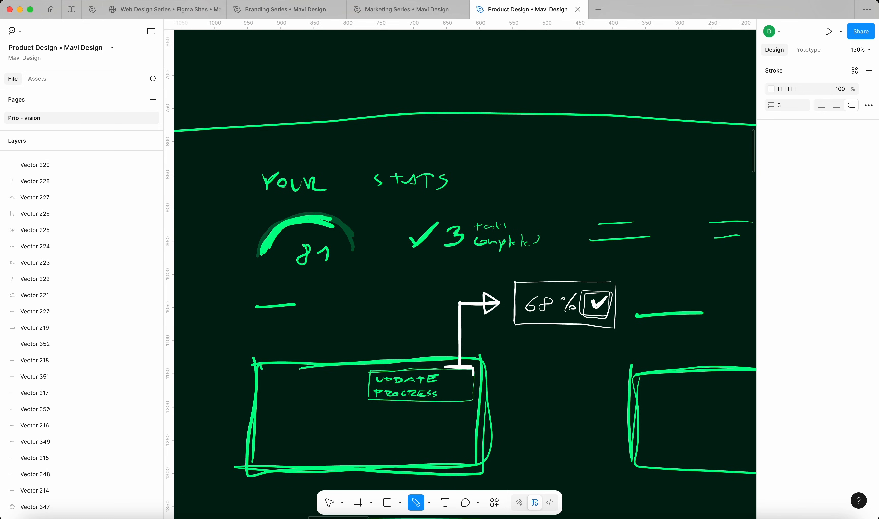
key("Escape")
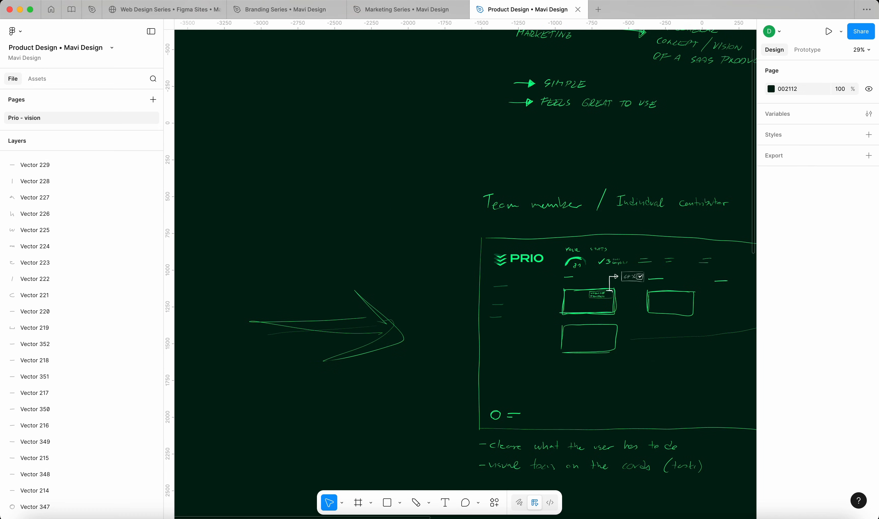
Handwrite the third note about complicated back and forth in comments
scroll(373, 309, "down", 5)
key("shift+p")
left_click_drag(349, 311, 387, 304)
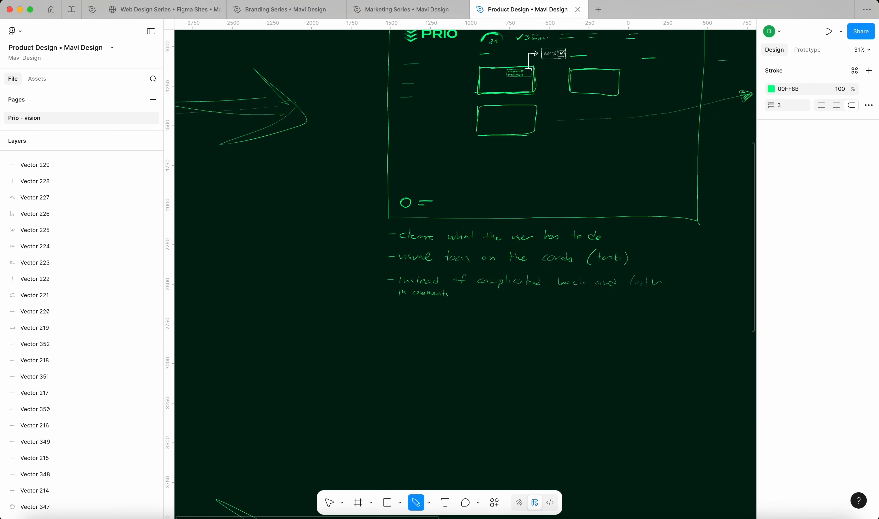
scroll(463, 249, "up", 3)
scroll(463, 249, "right", 2)
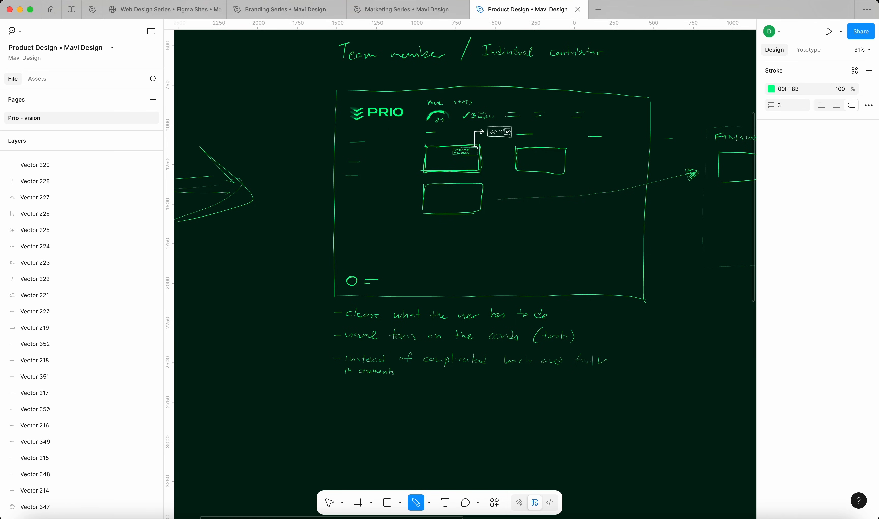
scroll(497, 112, "up", 10)
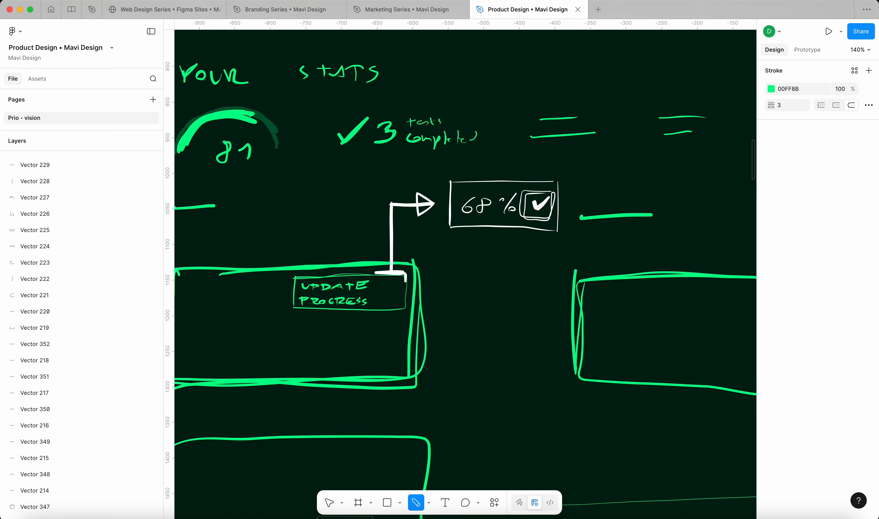
Switch the pencil to white (FFFFFF) and draw a box under 68% with a cup icon and 00//00
left_click(771, 89)
left_click_drag(659, 157, 640, 143)
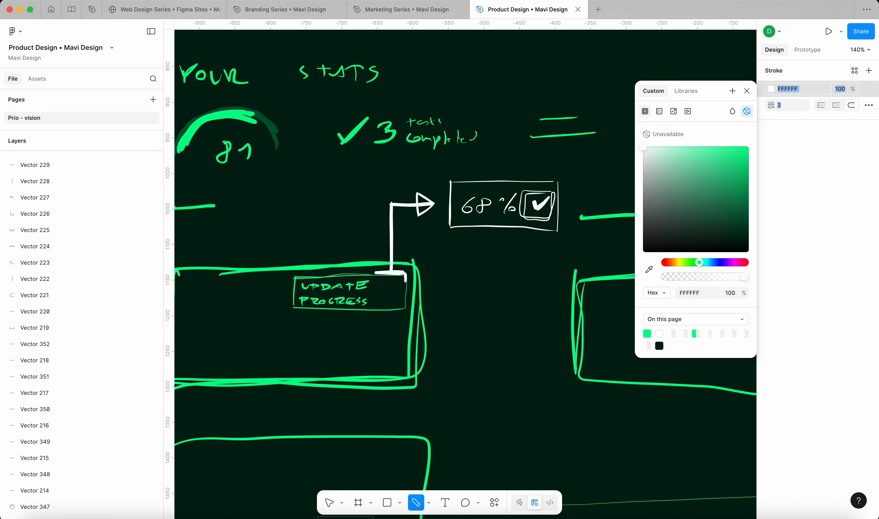
left_click(747, 91)
left_click_drag(449, 255, 450, 278)
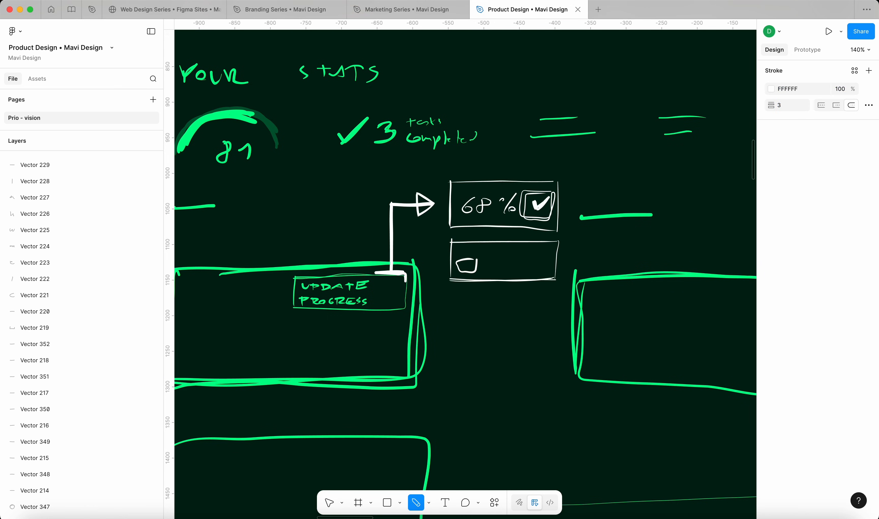
left_click_drag(472, 253, 470, 261)
left_click_drag(466, 254, 491, 260)
left_click_drag(497, 260, 508, 269)
mouse_move(516, 252)
left_mouse_down()
mouse_move(512, 269)
mouse_move(521, 261)
mouse_move(549, 265)
mouse_move(450, 314)
mouse_move(534, 326)
mouse_move(559, 306)
mouse_move(558, 290)
left_mouse_up()
Draw a white dash in the box below, then look over the board
left_click_drag(470, 311, 533, 308)
scroll(672, 274, "down", 10)
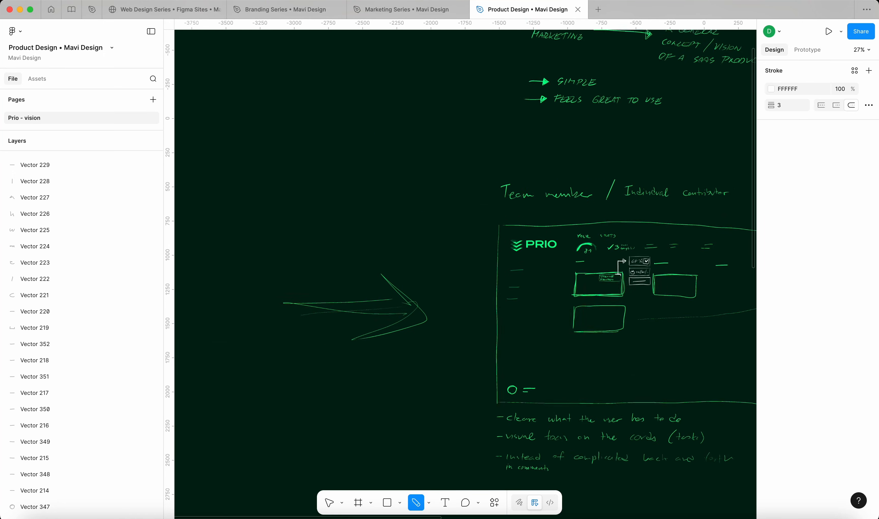
scroll(672, 274, "down", 1)
scroll(465, 271, "down", 5)
scroll(465, 271, "right", 5)
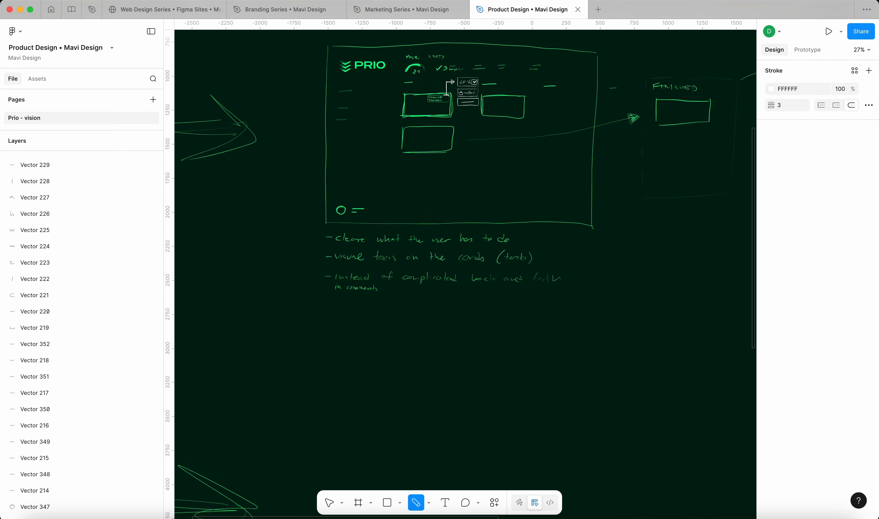
key("Escape")
scroll(543, 156, "up", 4)
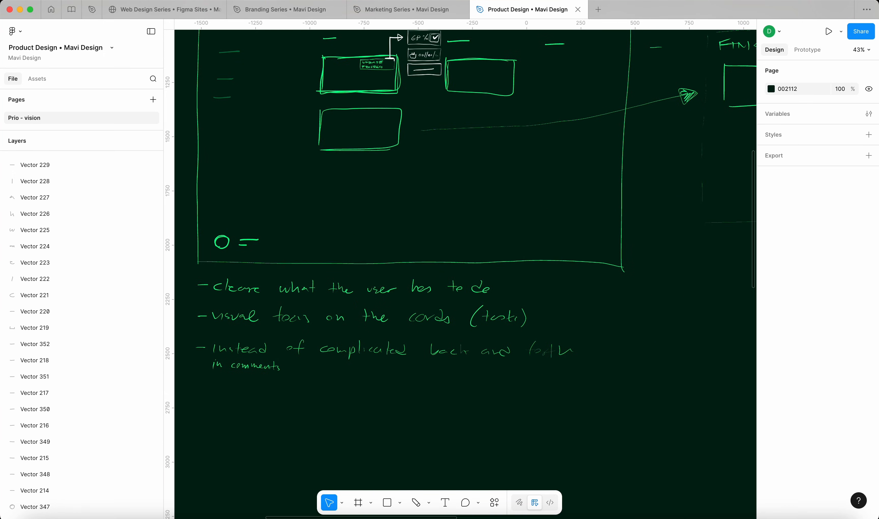
scroll(543, 156, "up", 3)
scroll(543, 156, "left", 2)
scroll(466, 270, "down", 1)
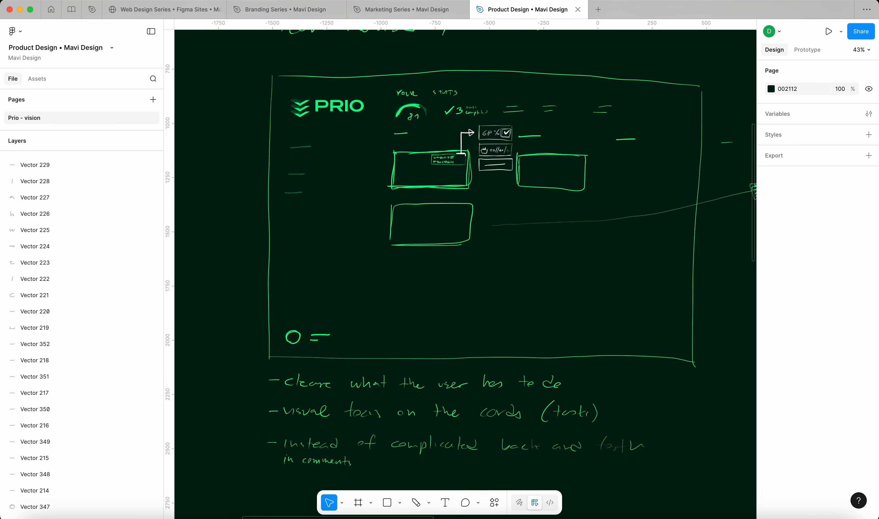
scroll(422, 156, "up", 5)
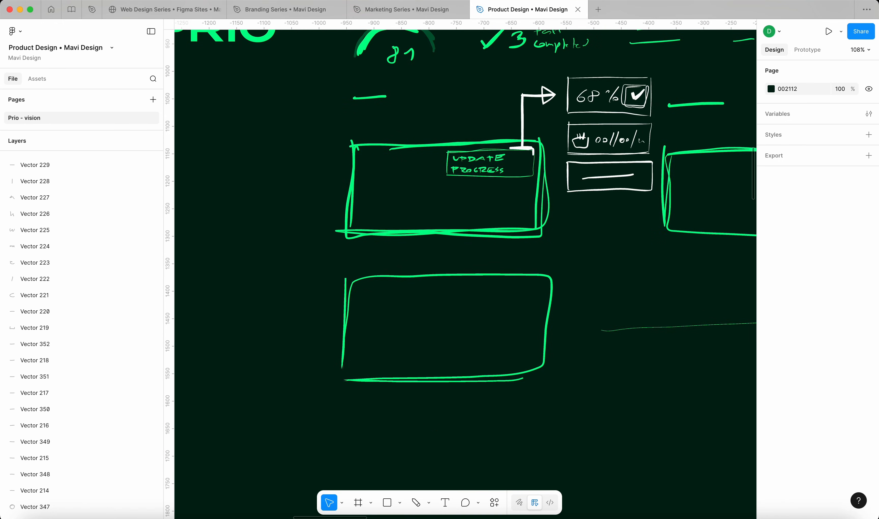
scroll(672, 254, "down", 4)
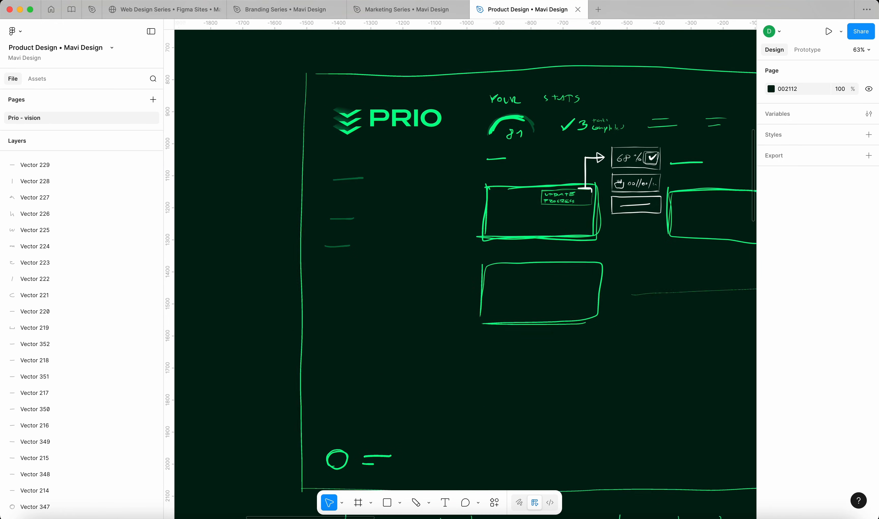
scroll(673, 255, "up", 1)
scroll(465, 270, "right", 5)
scroll(465, 270, "down", 3)
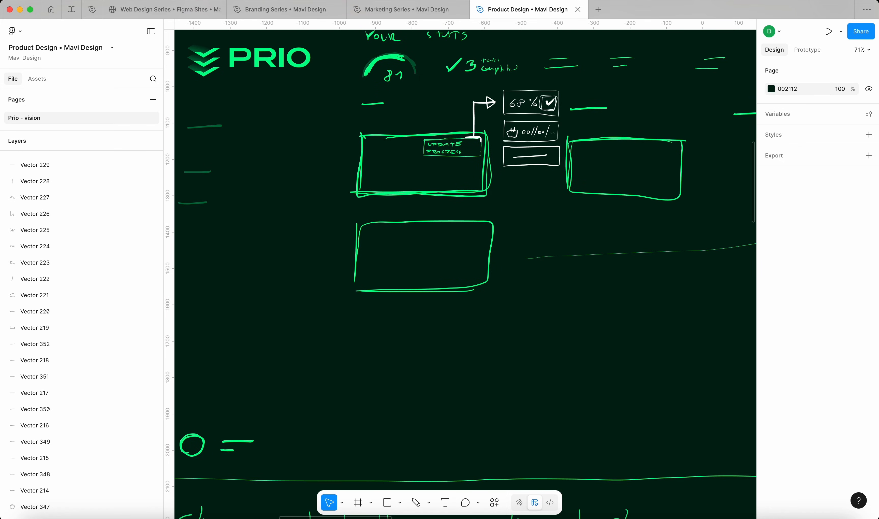
scroll(474, 136, "up", 5)
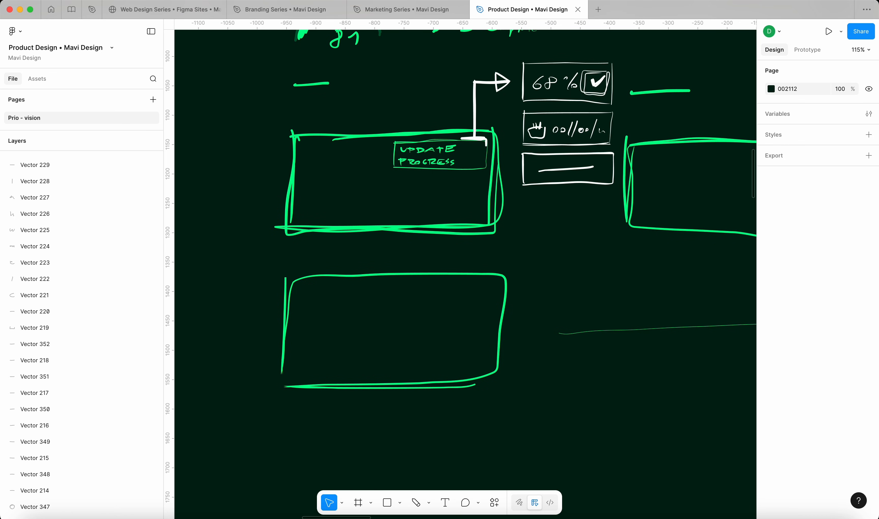
scroll(331, 146, "down", 10)
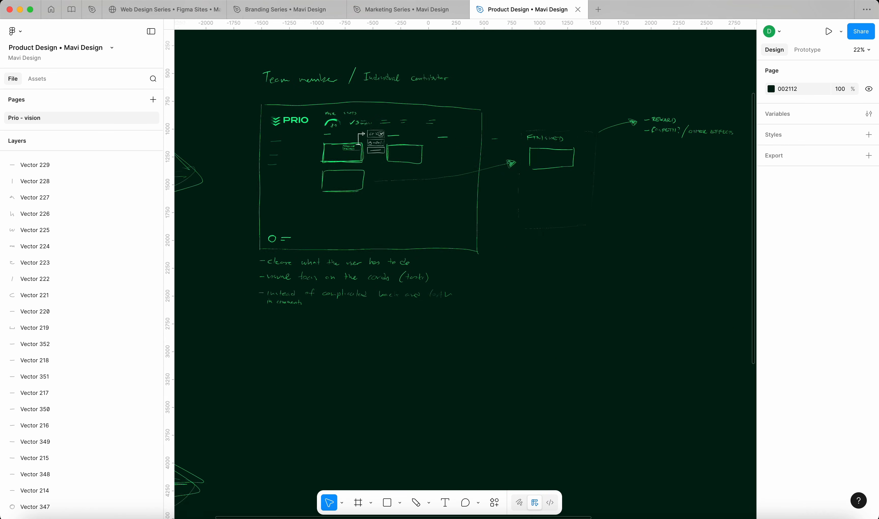
Draw a long white connector from the progress boxes to the Project manager board
scroll(465, 249, "down", 5)
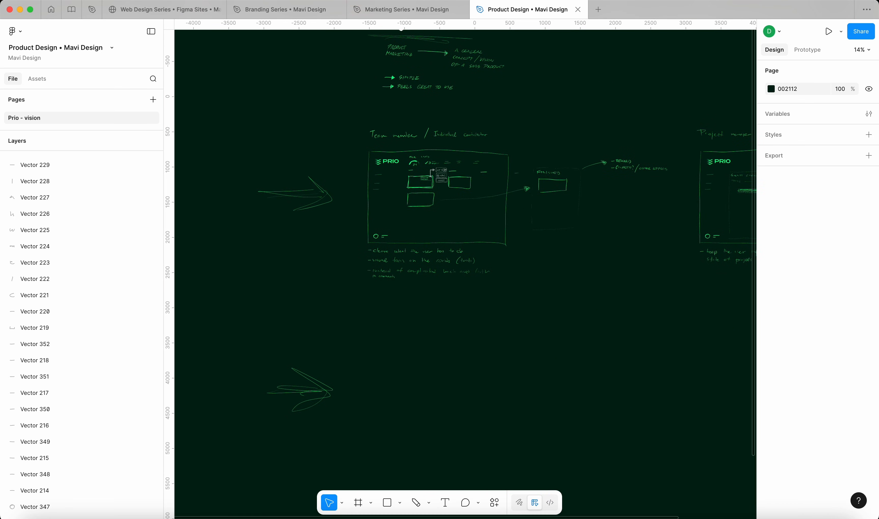
scroll(465, 267, "right", 5)
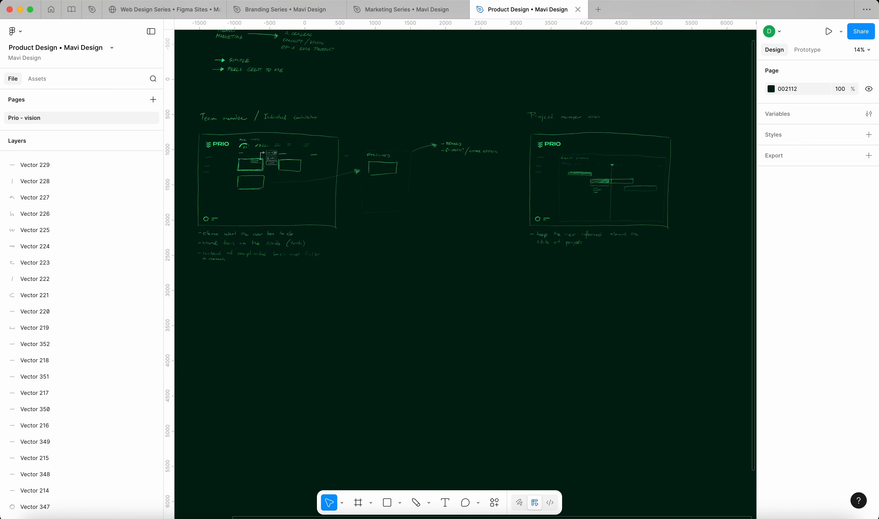
key("shift+p")
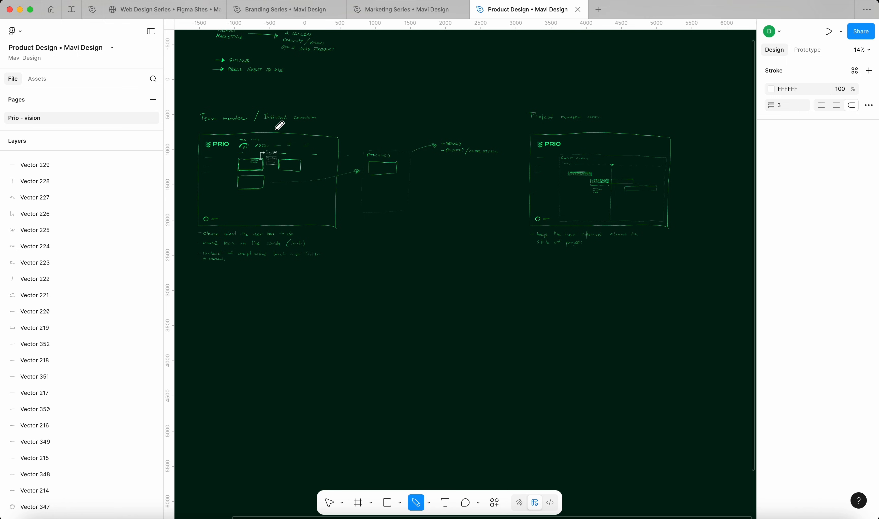
mouse_move(276, 127)
left_mouse_down()
mouse_move(473, 124)
mouse_move(514, 154)
mouse_move(513, 195)
mouse_move(521, 197)
left_mouse_up()
scroll(520, 197, "left", 5)
scroll(465, 146, "up", 5)
left_click_drag(385, 91, 394, 42)
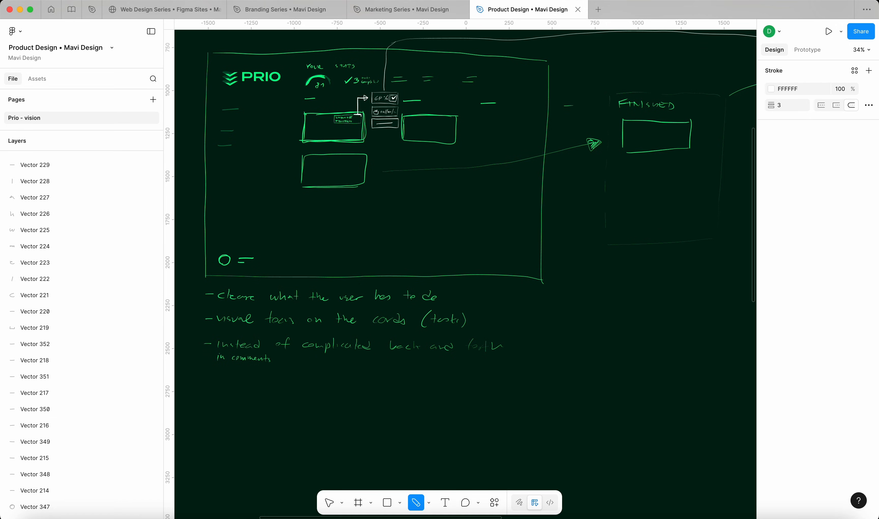
Extend the comments note with 'the IC will submit'
scroll(605, 246, "down", 5)
scroll(606, 245, "right", 4)
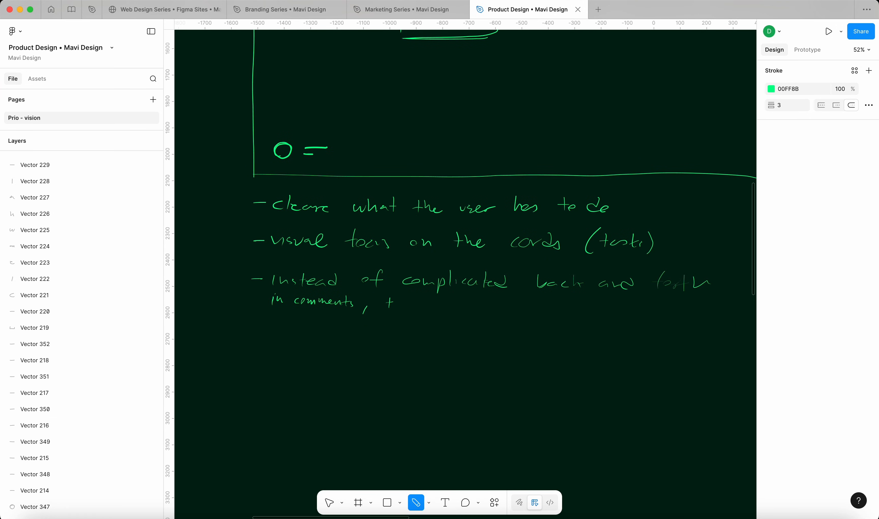
left_click_drag(395, 299, 441, 308)
left_click_drag(463, 309, 475, 312)
left_click_drag(478, 301, 478, 312)
mouse_move(482, 301)
left_mouse_down()
mouse_move(482, 312)
mouse_move(511, 309)
left_mouse_up()
left_click_drag(519, 300, 538, 309)
left_click_drag(543, 303, 552, 305)
Add arrowed lines 'est. % done' and 'est. delivery date' below the note
left_click_drag(273, 331, 289, 331)
left_click_drag(296, 332, 343, 327)
left_click(325, 334)
mouse_move(352, 323)
left_mouse_down()
mouse_move(345, 335)
mouse_move(353, 335)
left_mouse_up()
mouse_move(372, 323)
left_mouse_down()
mouse_move(372, 337)
mouse_move(403, 334)
left_mouse_up()
left_click_drag(268, 357, 289, 357)
mouse_move(281, 352)
left_mouse_down()
mouse_move(282, 362)
mouse_move(312, 360)
left_mouse_up()
left_click_drag(318, 351, 320, 361)
mouse_move(313, 356)
left_mouse_down()
mouse_move(358, 356)
mouse_move(379, 344)
mouse_move(395, 351)
left_mouse_up()
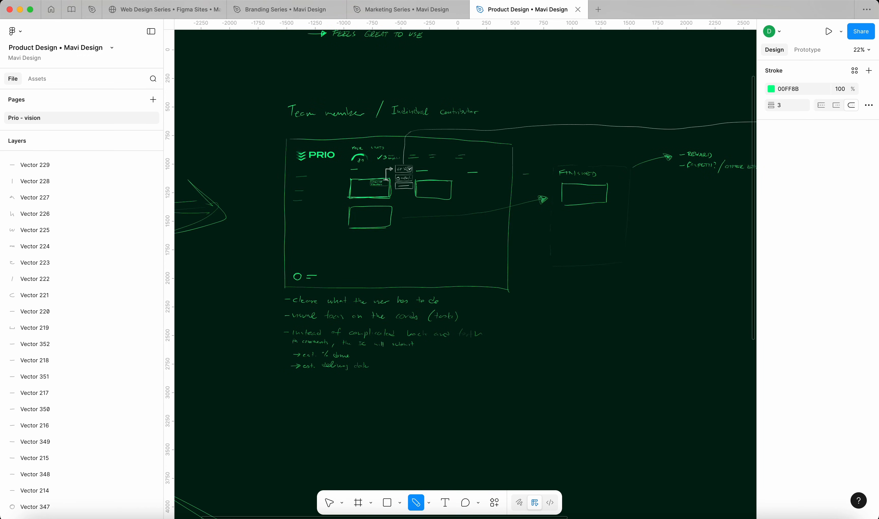
Zoom into the lower-right Gantt bar and draw a vertical divider across it
scroll(280, 217, "up", 5)
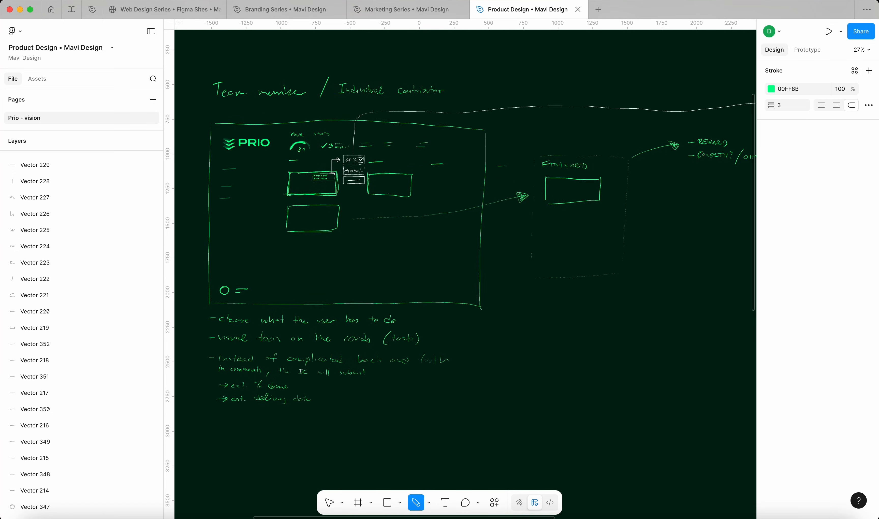
scroll(500, 177, "down", 1)
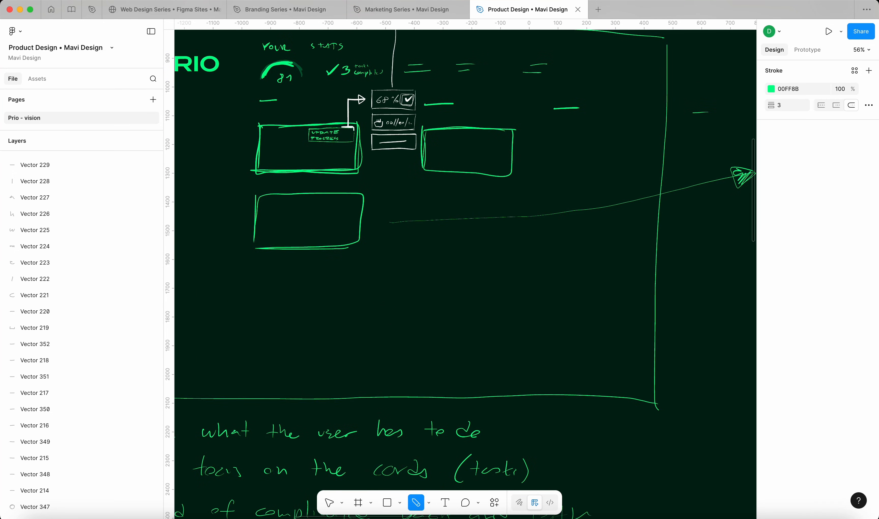
scroll(445, 221, "down", 5)
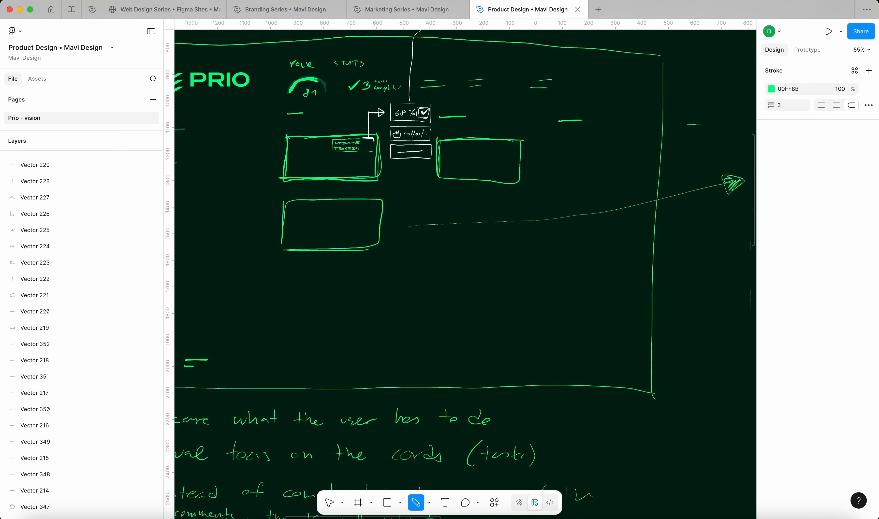
scroll(463, 249, "right", 10)
scroll(463, 250, "right", 8)
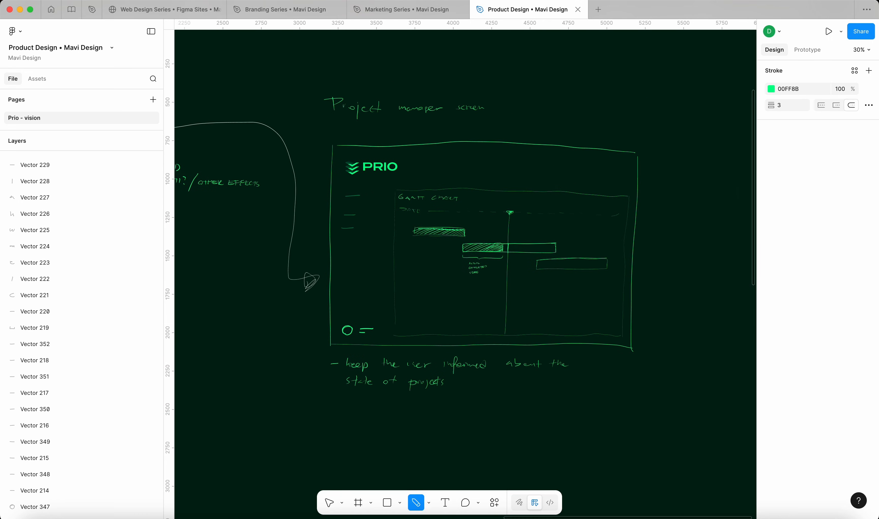
scroll(463, 249, "up", 4)
scroll(536, 273, "up", 5)
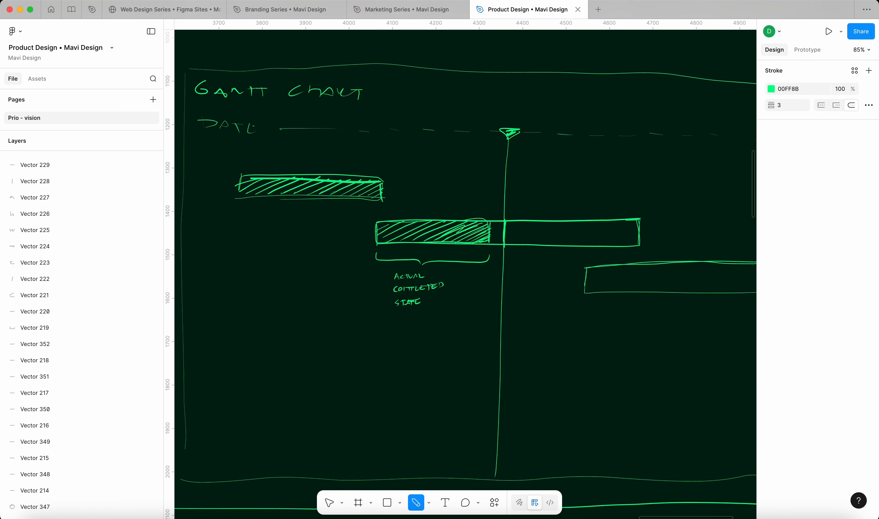
scroll(621, 239, "down", 3)
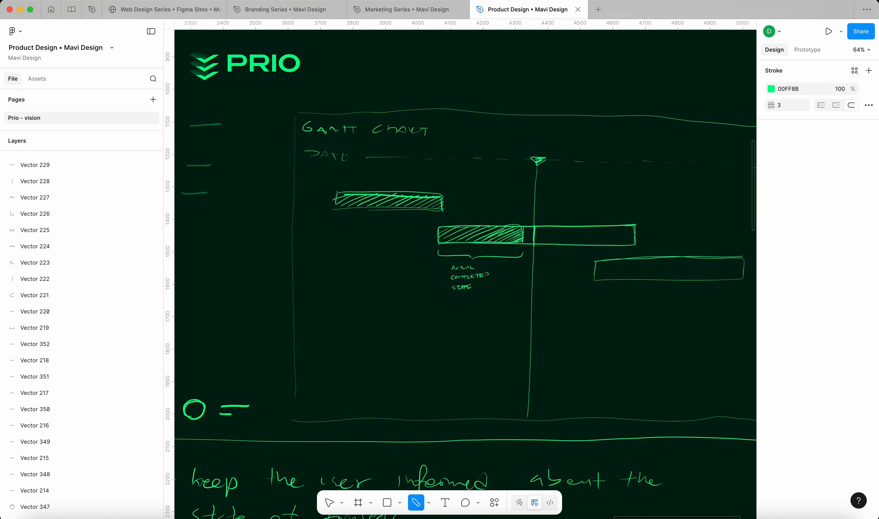
left_click(330, 503)
scroll(663, 225, "down", 5)
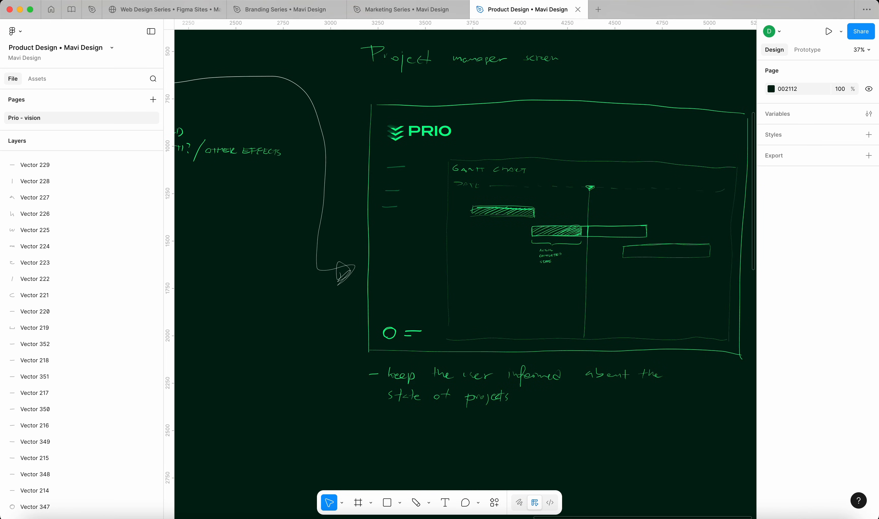
scroll(661, 255, "down", 2)
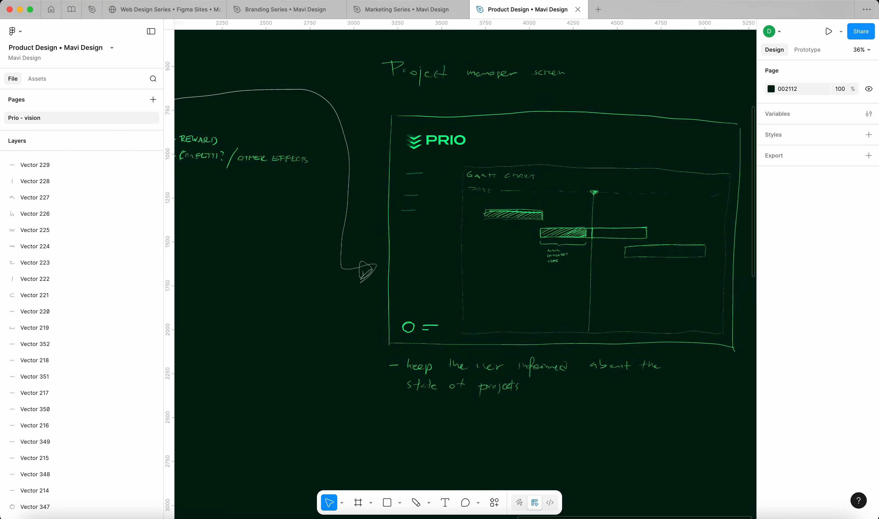
key("shift+p")
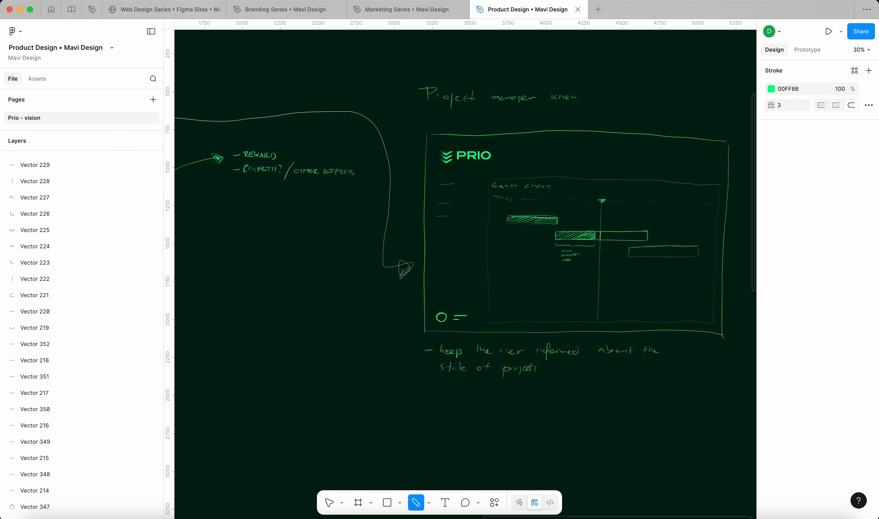
scroll(678, 278, "up", 7)
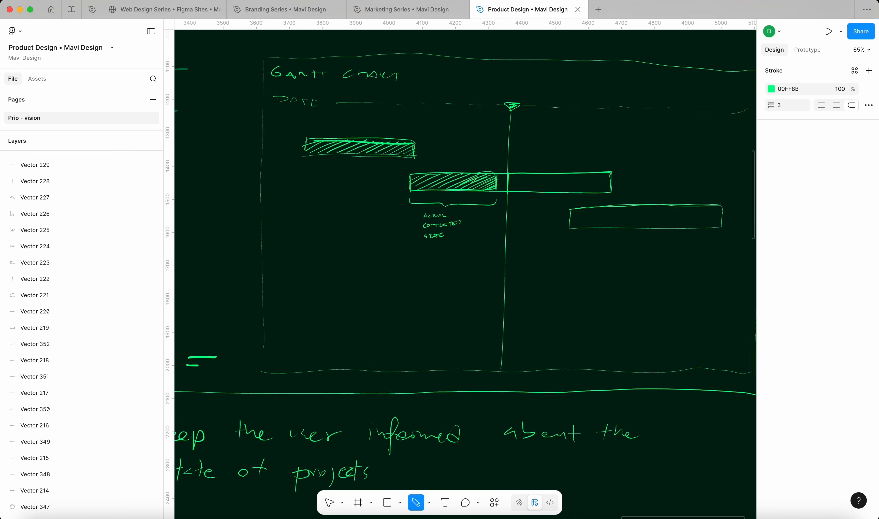
scroll(698, 230, "up", 7)
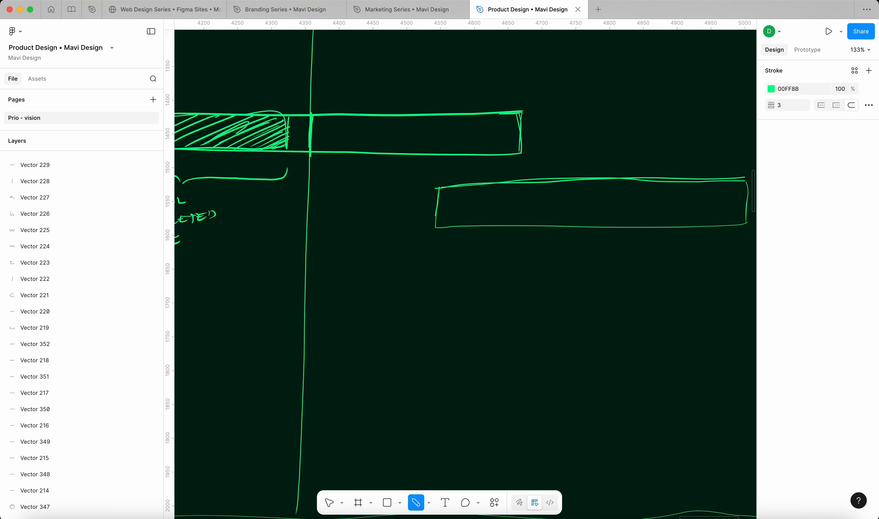
mouse_move(485, 185)
left_mouse_down()
mouse_move(481, 225)
mouse_move(482, 217)
left_mouse_up()
Cross-hatch the bar's left section as completed work, then zoom out
mouse_move(466, 223)
left_mouse_down()
mouse_move(482, 215)
mouse_move(460, 225)
left_mouse_up()
left_click_drag(484, 204, 445, 225)
left_click_drag(486, 193, 434, 222)
left_click_drag(480, 185, 437, 216)
left_click_drag(473, 186, 437, 210)
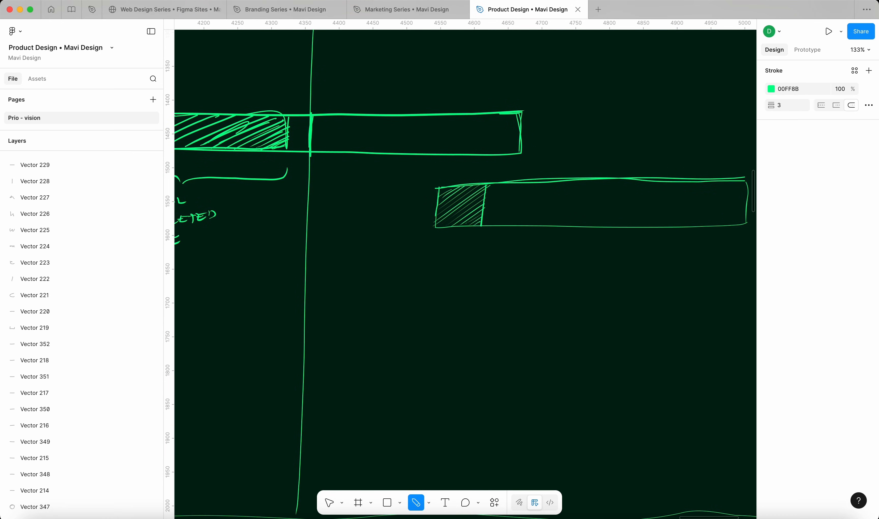
left_click_drag(482, 185, 473, 224)
left_click_drag(475, 187, 466, 225)
left_click_drag(467, 190, 459, 226)
left_click_drag(458, 190, 450, 224)
scroll(648, 244, "down", 6, "ctrl")
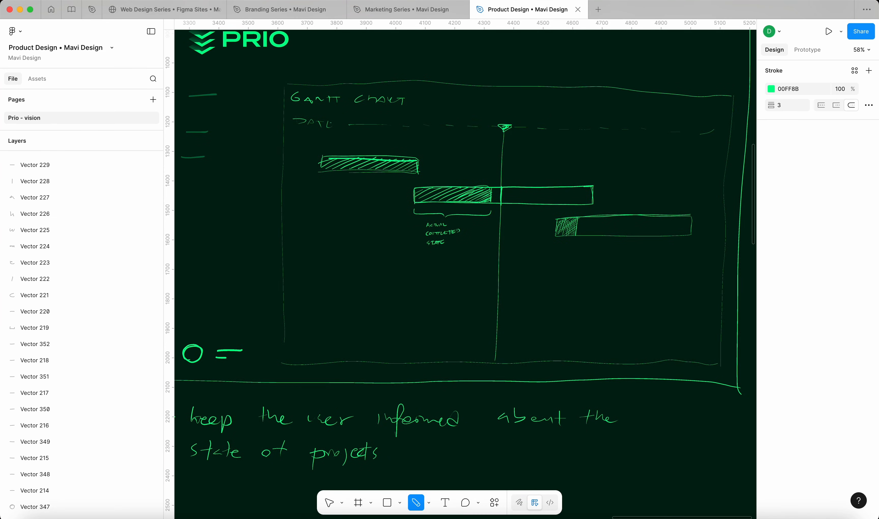
scroll(658, 256, "down", 10, "ctrl")
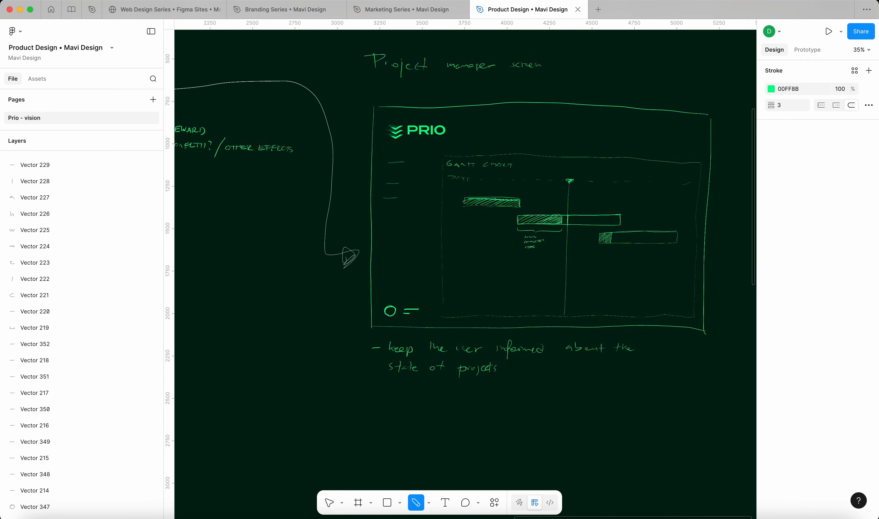
Write '-2 types of screen' to the right of the Prio vision notes
scroll(437, 233, "up", 2, "ctrl")
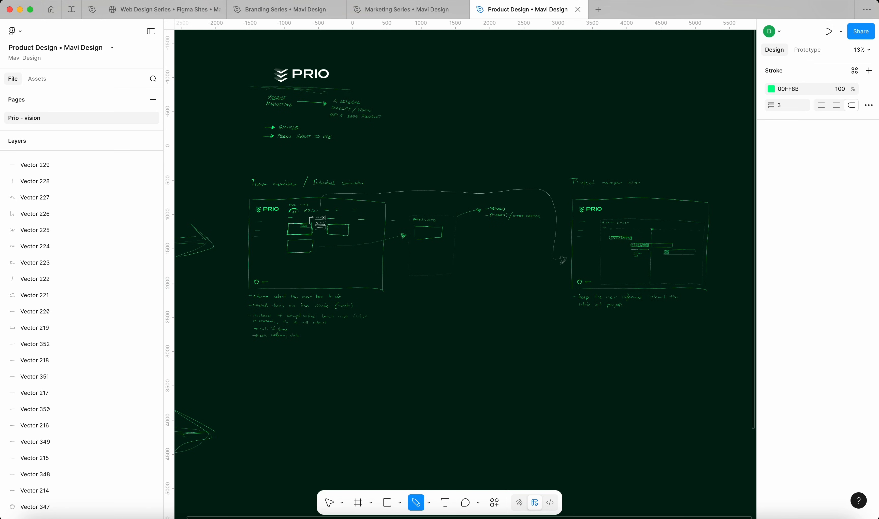
scroll(688, 225, "up", 6, "ctrl")
scroll(677, 224, "down", 6, "ctrl")
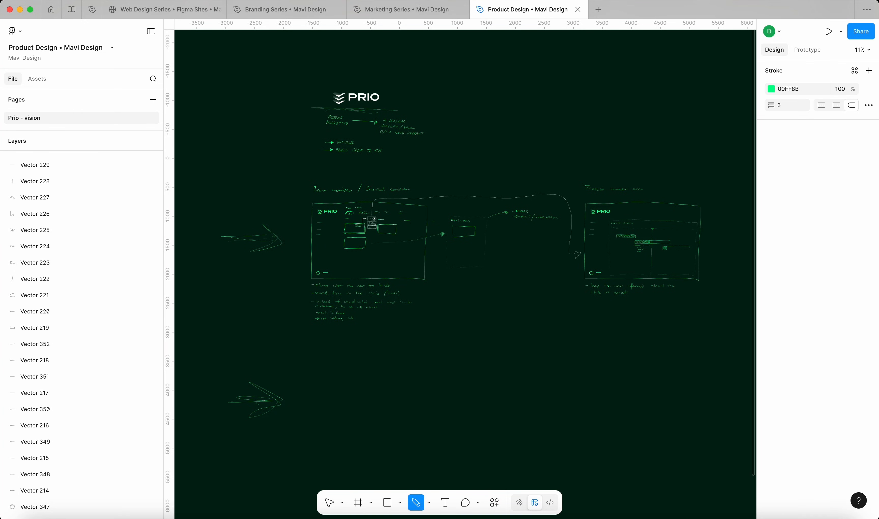
scroll(315, 247, "up", 5, "ctrl")
scroll(624, 238, "down", 6, "ctrl")
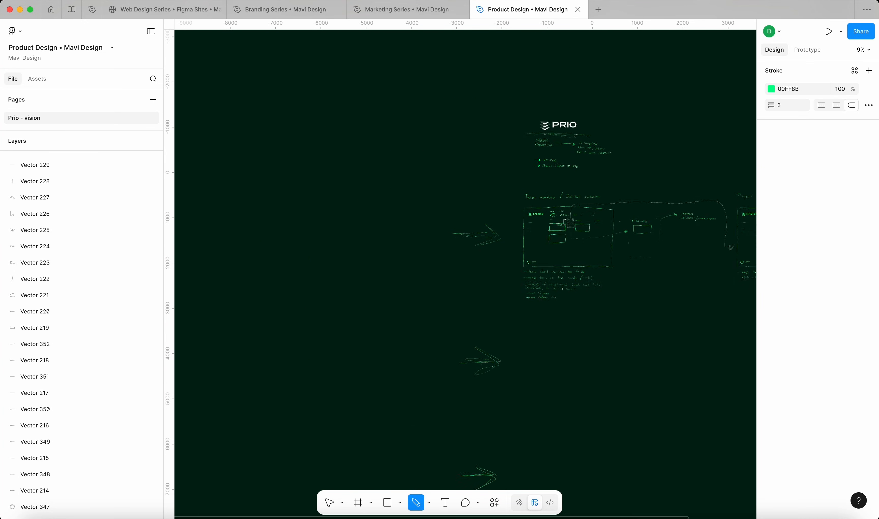
scroll(624, 238, "right", 2)
scroll(465, 271, "right", 3)
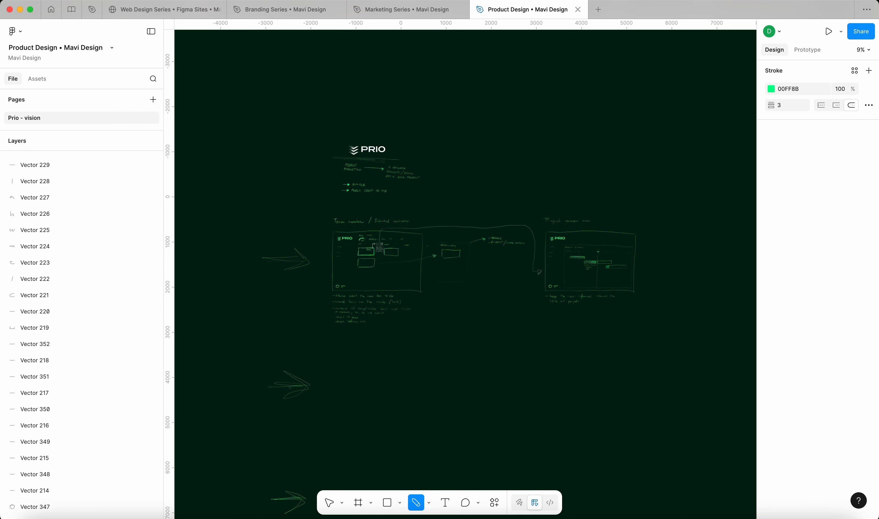
left_click_drag(491, 181, 500, 185)
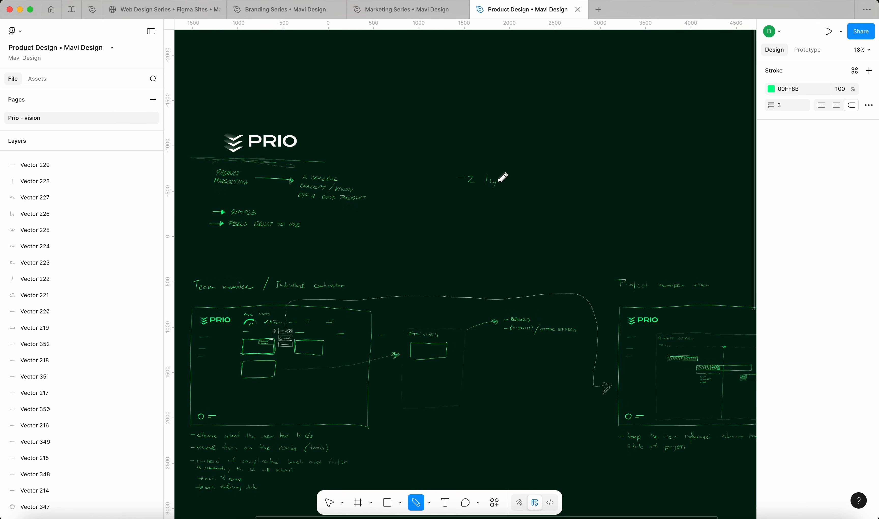
left_click_drag(503, 184, 536, 186)
left_click_drag(534, 181, 597, 186)
List the two options beneath it with arrows: Kanban and Gantt
mouse_move(456, 209)
left_mouse_down()
mouse_move(533, 204)
mouse_move(545, 213)
left_mouse_up()
left_click_drag(461, 232, 527, 231)
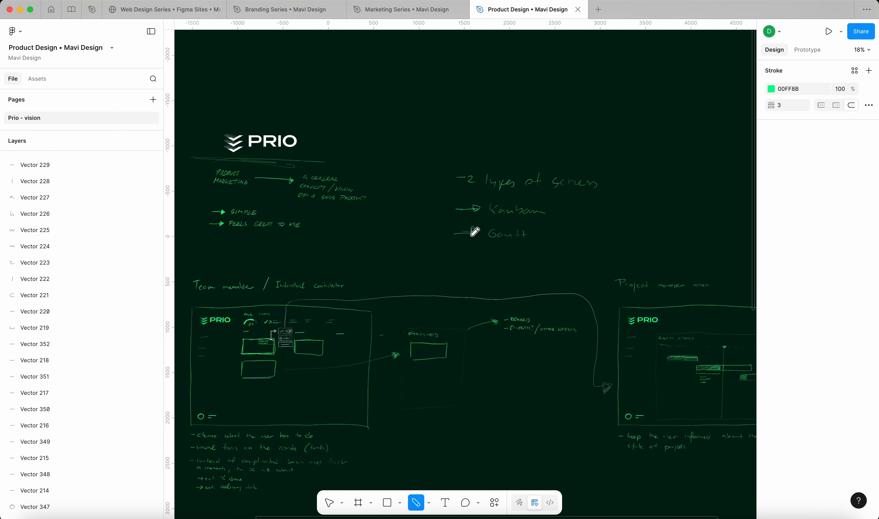
scroll(599, 268, "down", 1)
scroll(465, 270, "down", 3)
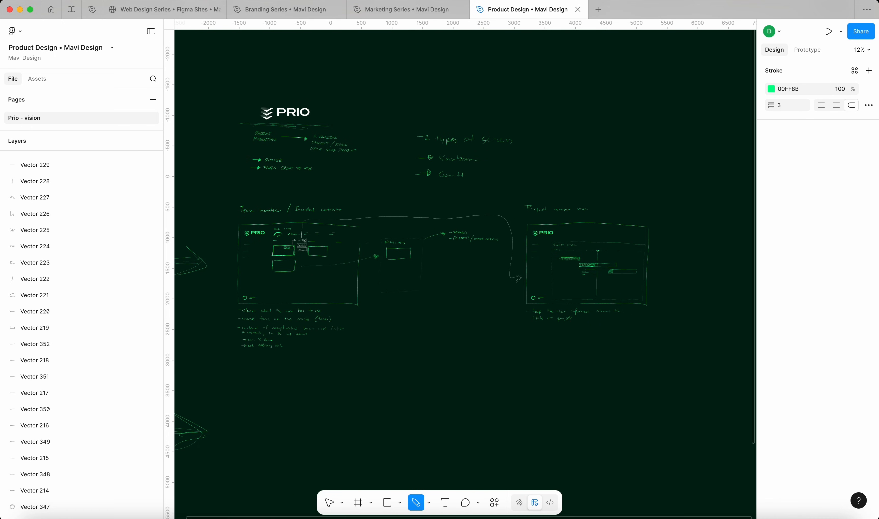
scroll(267, 171, "up", 5)
Underline the word SIMPLE
left_click_drag(265, 115, 375, 109)
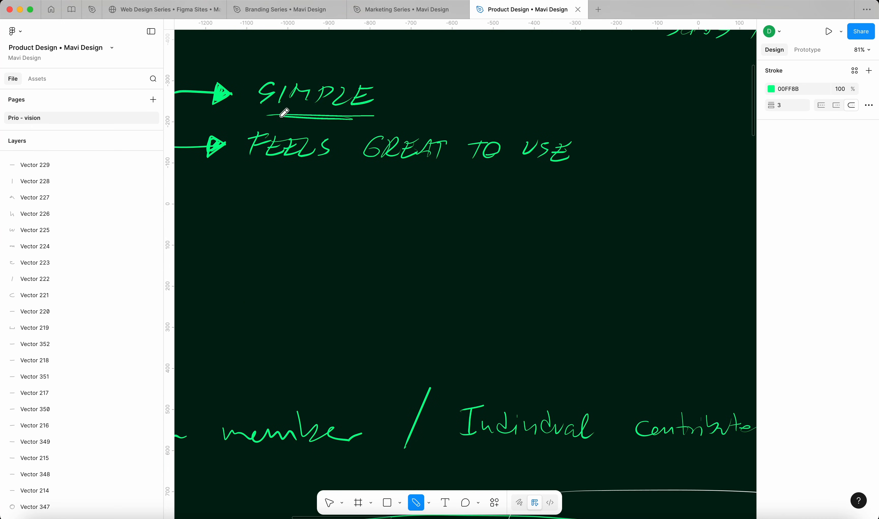
scroll(531, 223, "down", 5)
scroll(464, 271, "right", 10)
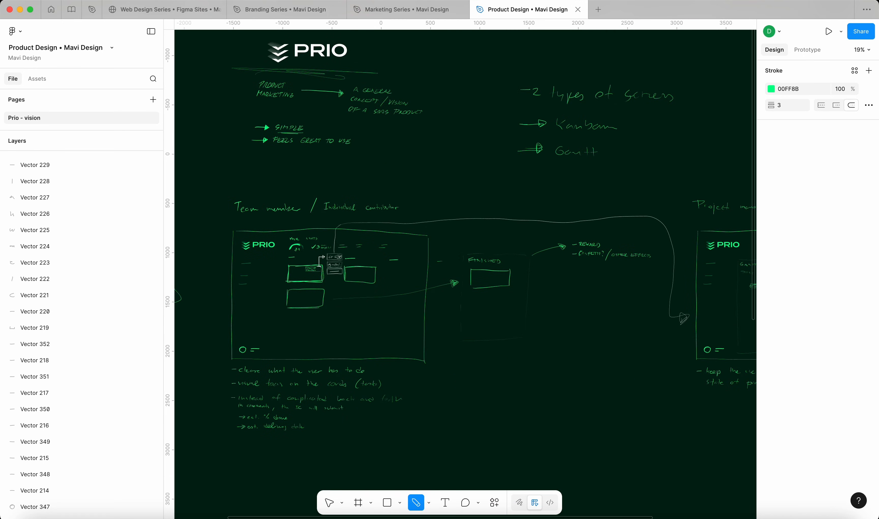
scroll(534, 321, "up", 3)
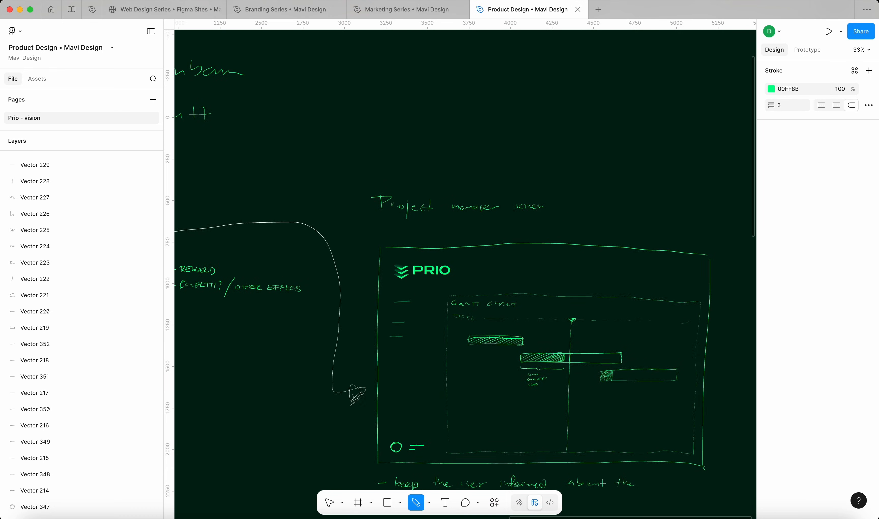
scroll(464, 270, "down", 3)
scroll(464, 270, "right", 2)
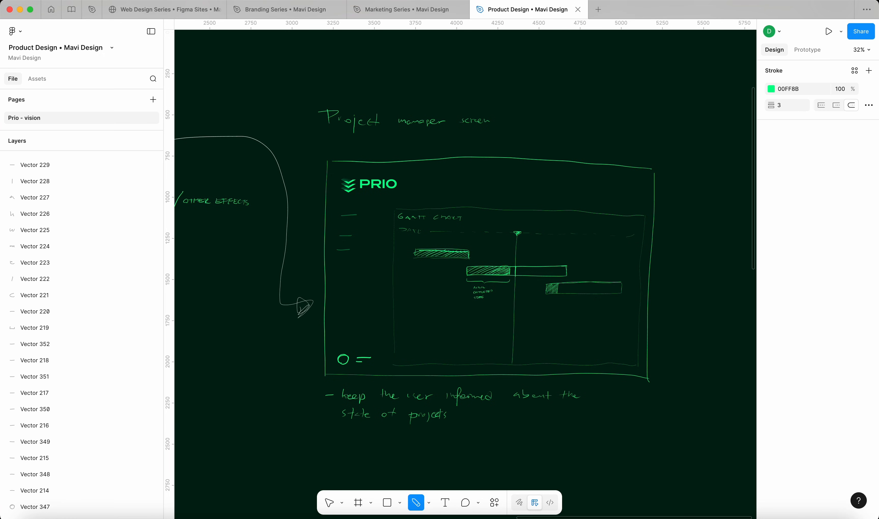
Draw a 79 gauge and two pairs of '=' marks beside the Project manager PRIO logo
left_click_drag(422, 185, 442, 179)
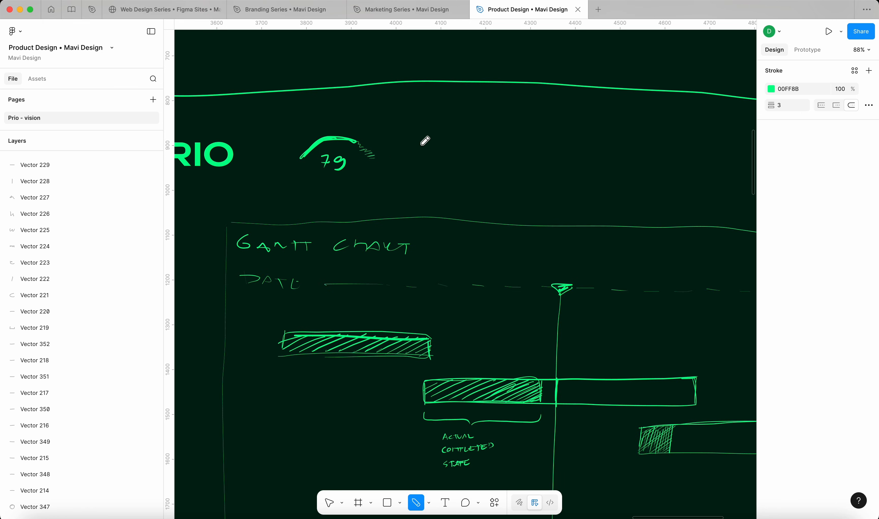
left_click_drag(421, 144, 438, 143)
mouse_move(414, 161)
left_mouse_down()
mouse_move(439, 143)
mouse_move(456, 159)
left_mouse_up()
left_click_drag(515, 143, 533, 142)
left_click_drag(513, 157, 536, 157)
scroll(527, 159, "right", 2)
scroll(527, 159, "up", 1)
scroll(605, 246, "down", 6)
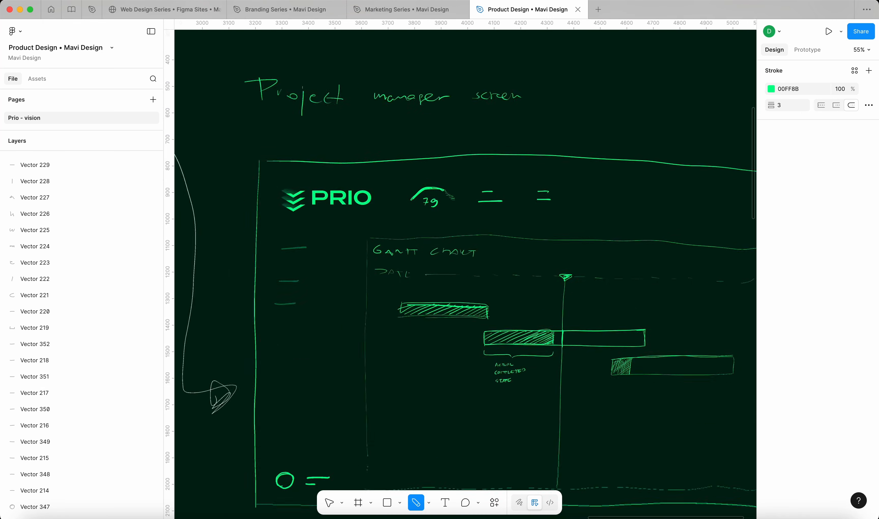
scroll(580, 284, "down", 4)
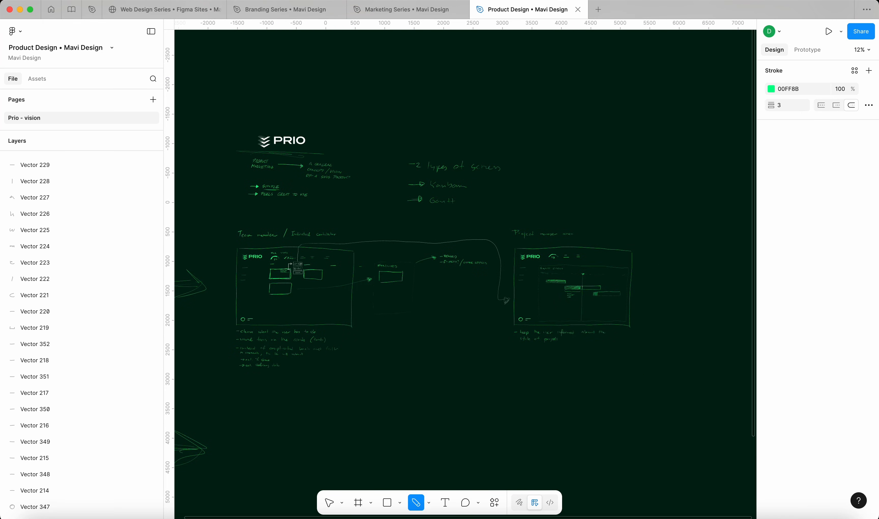
scroll(542, 298, "up", 1)
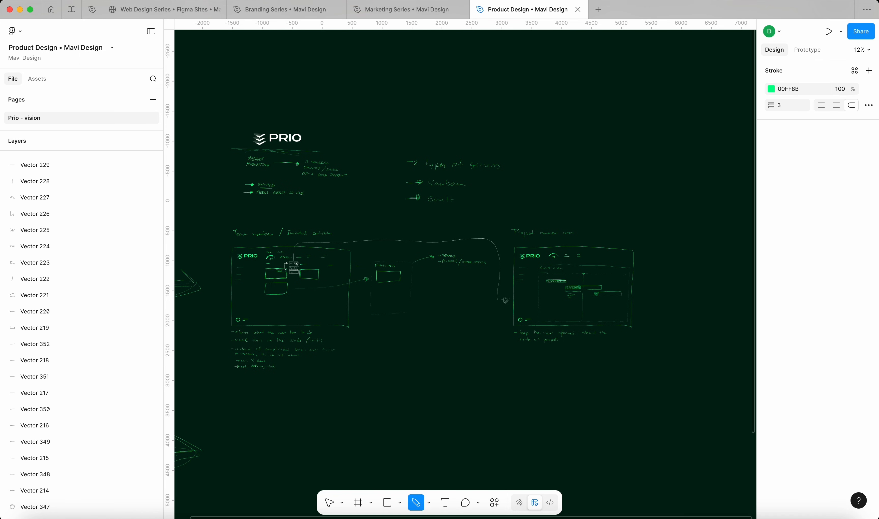
scroll(312, 280, "up", 3)
scroll(351, 285, "down", 2)
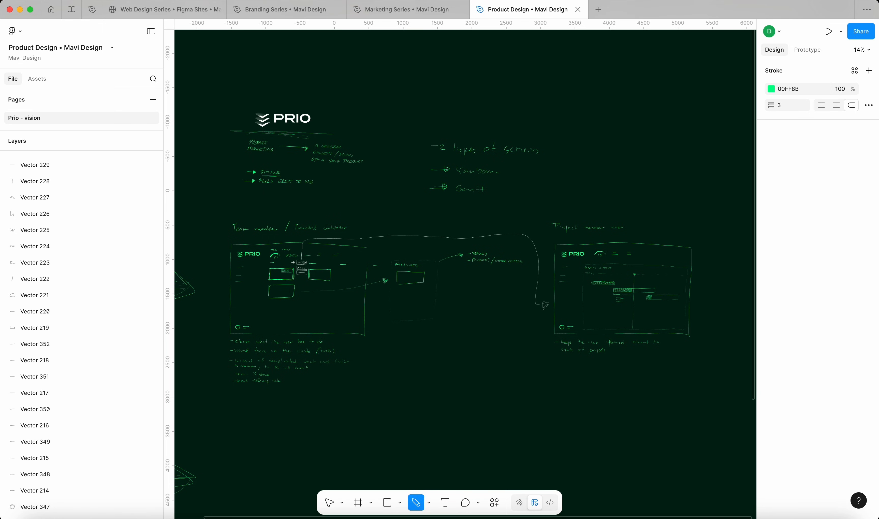
left_click(406, 9)
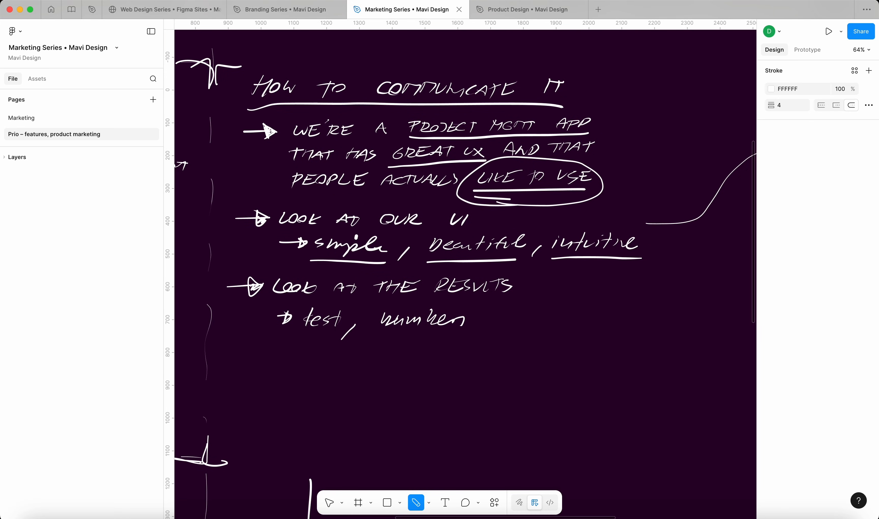
left_click(329, 503)
scroll(421, 265, "down", 10)
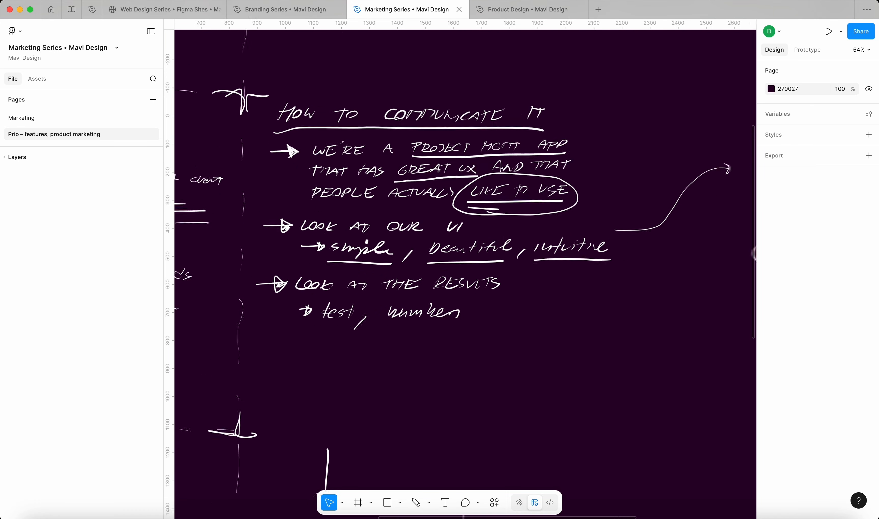
scroll(303, 242, "up", 3)
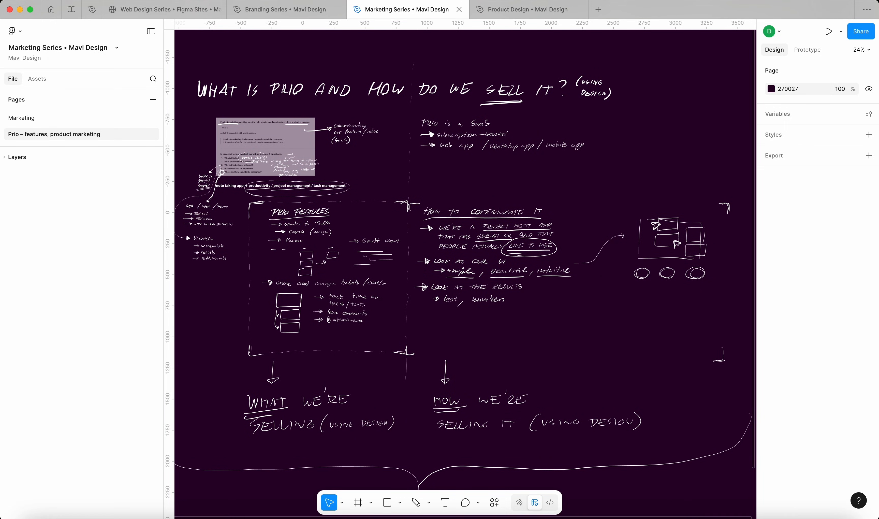
key("ctrl+Tab")
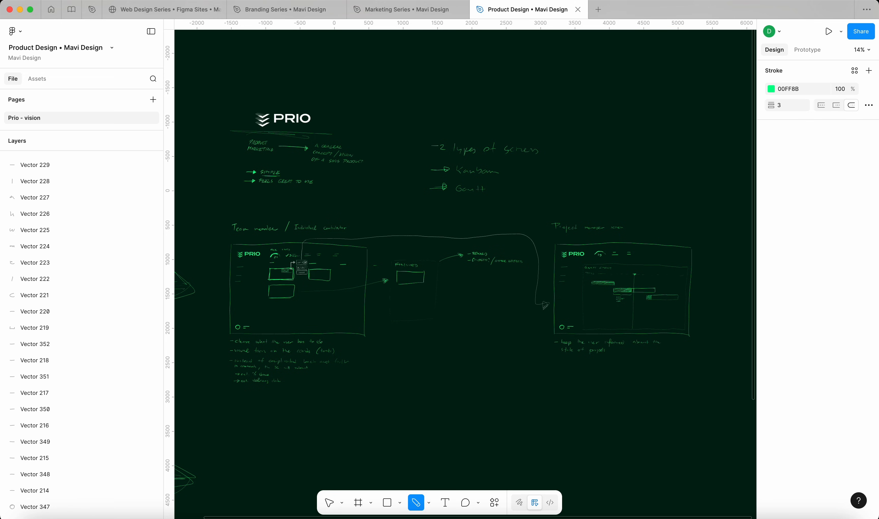